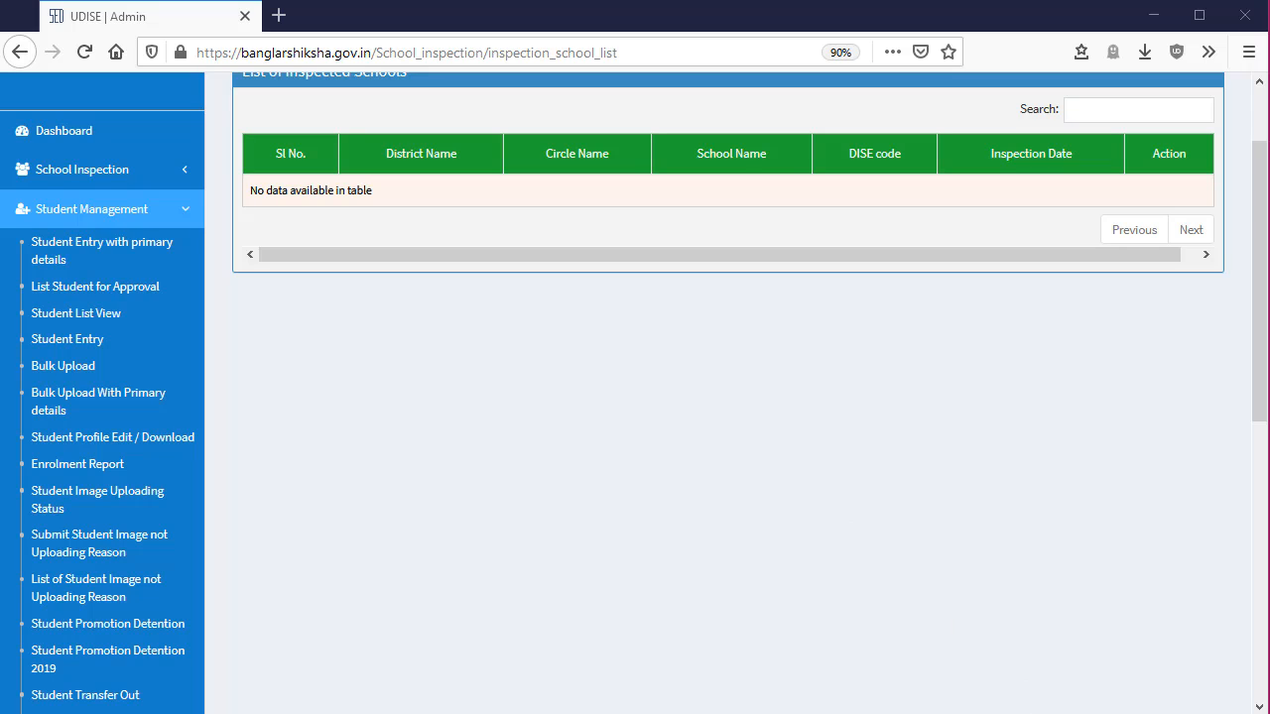
left_click(958, 650)
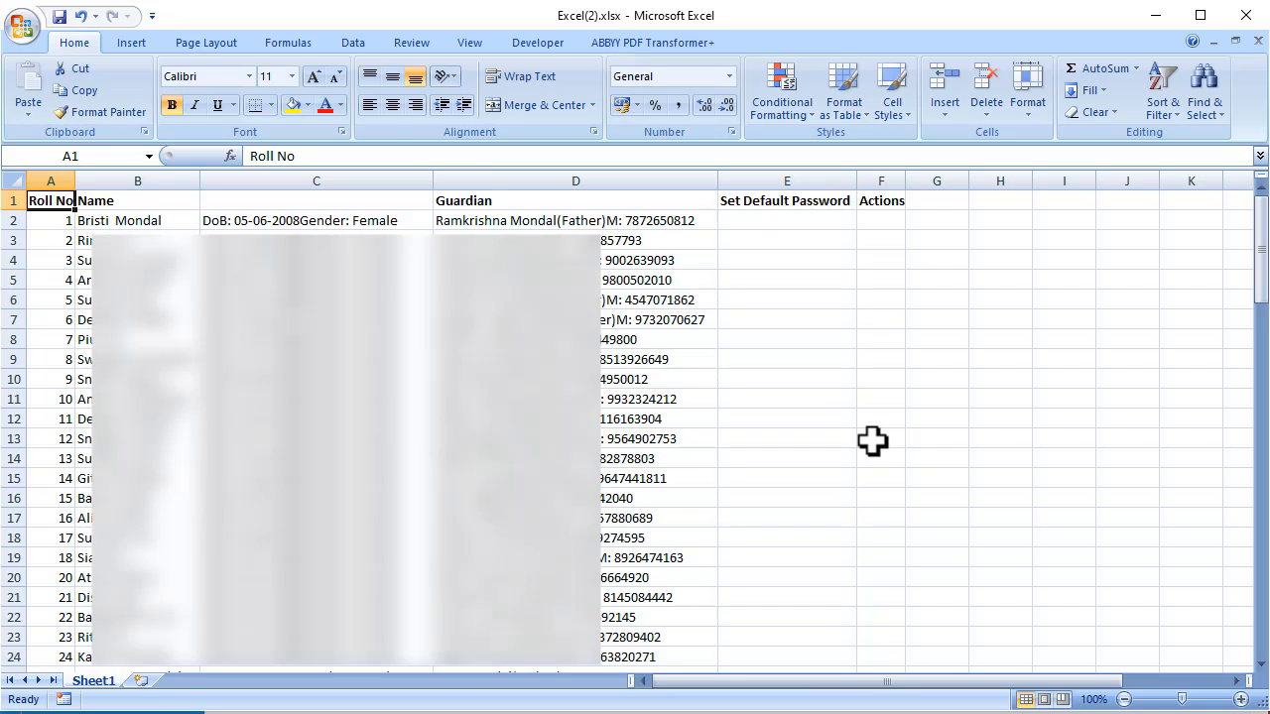
left_click(1233, 9)
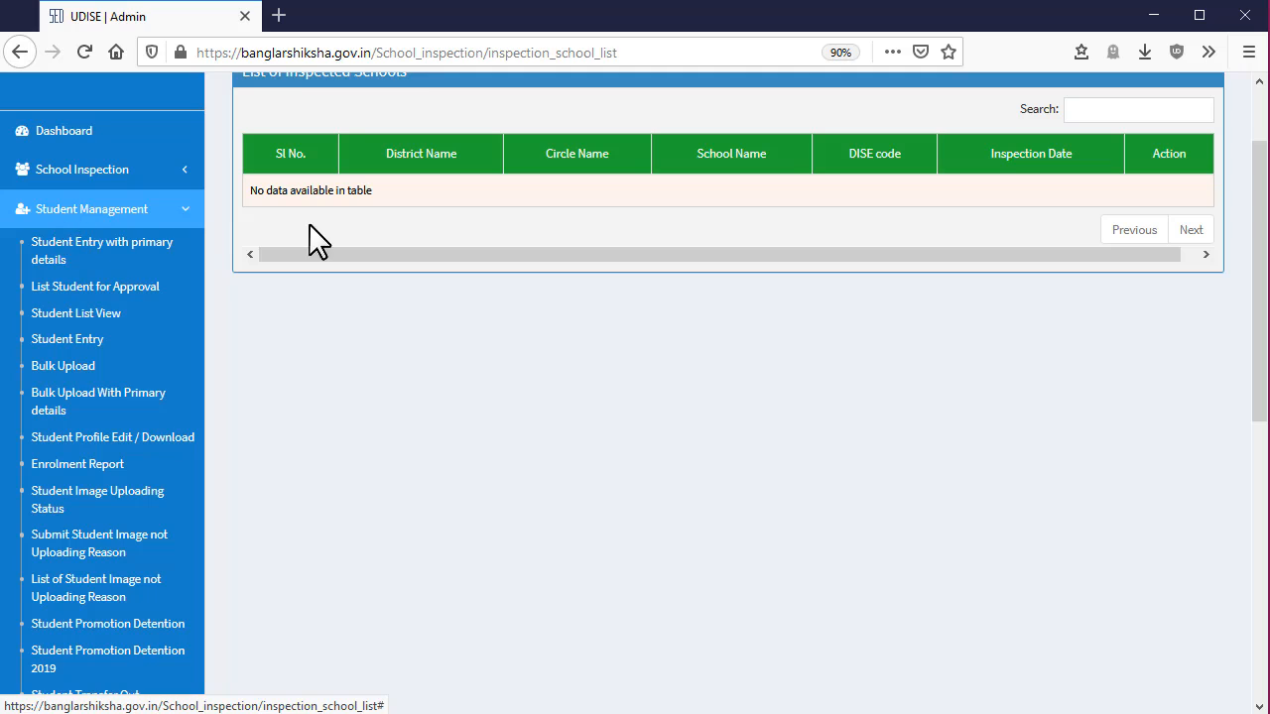
Open the Student List View and search for students of educational year 2021 in CLASS VII
left_click(104, 314)
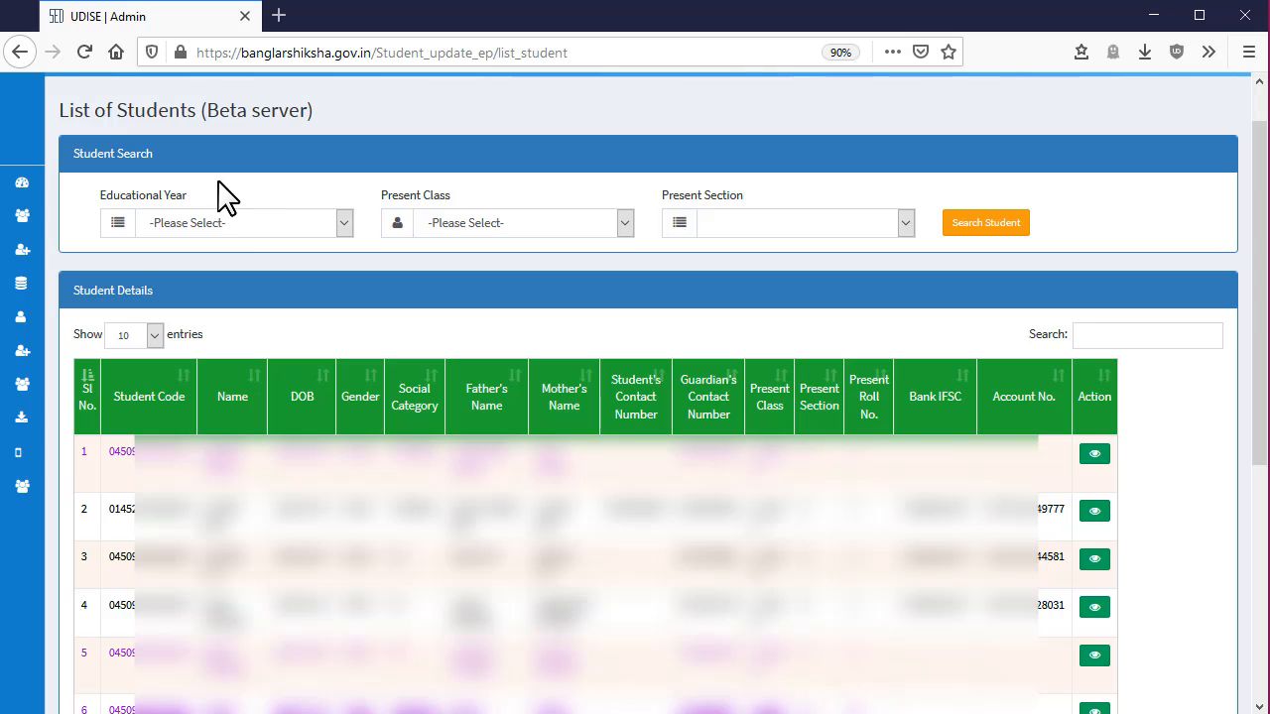
left_click(340, 230)
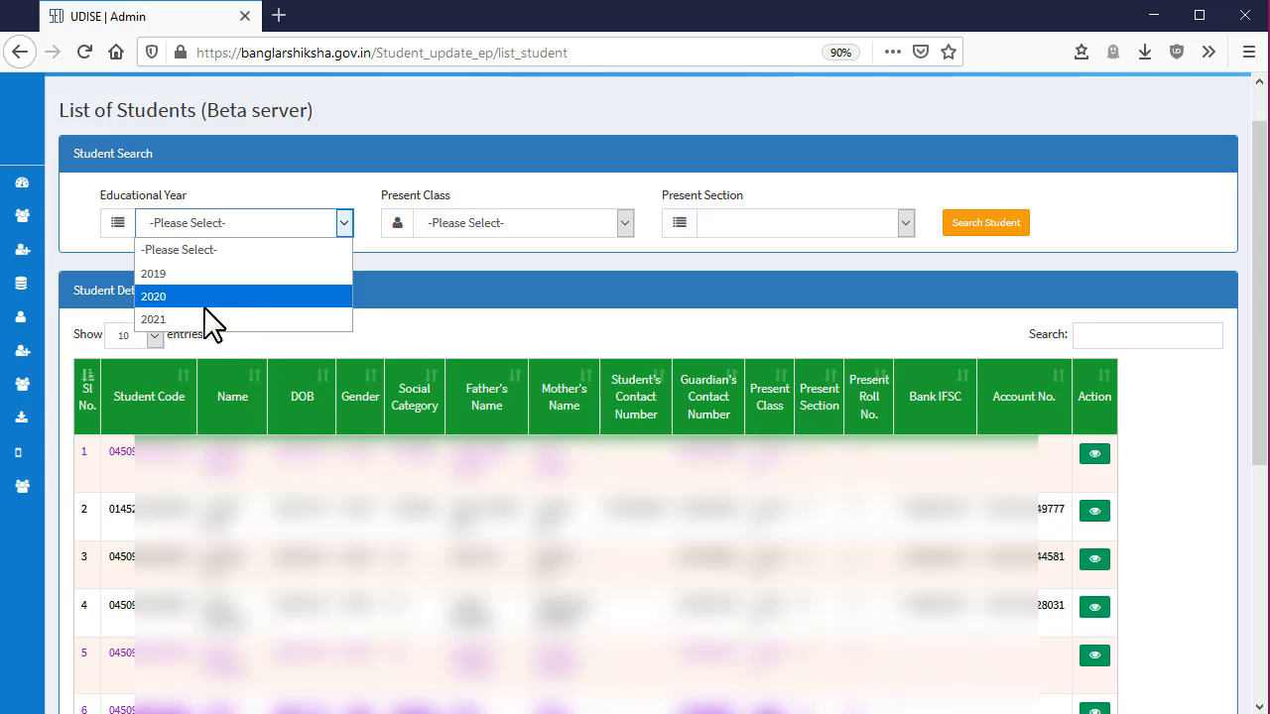
left_click(159, 319)
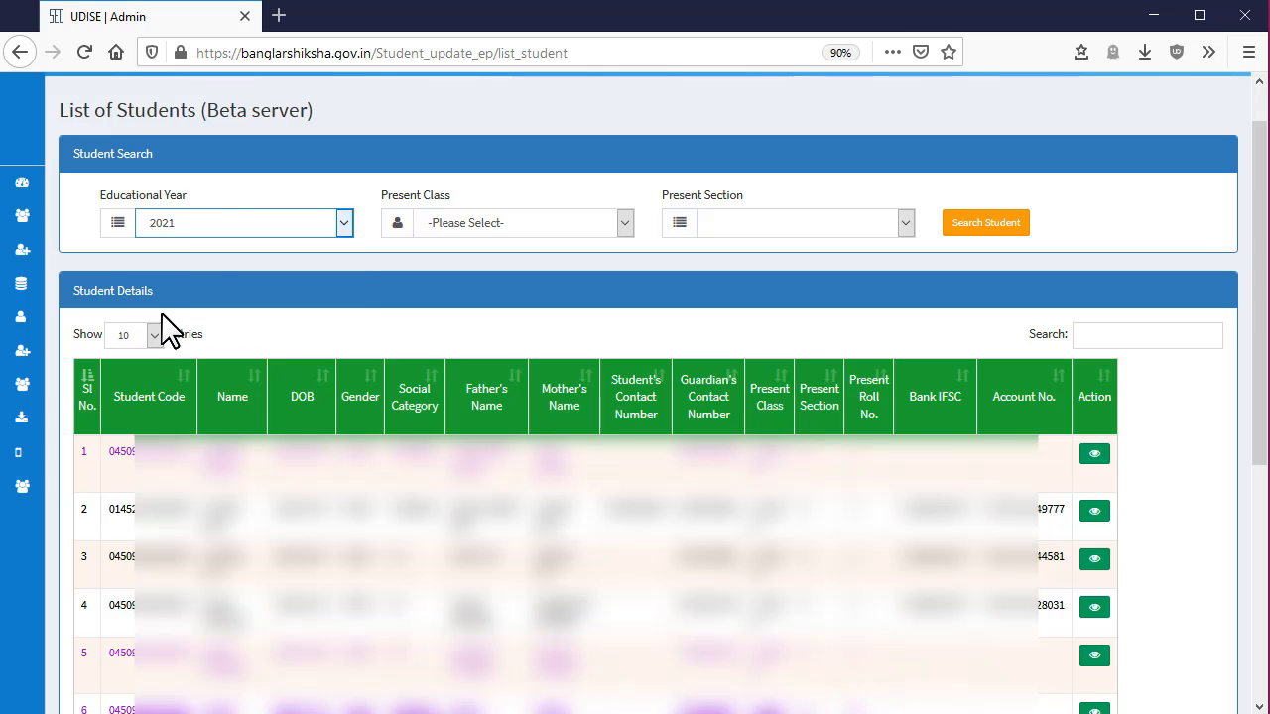
left_click(544, 229)
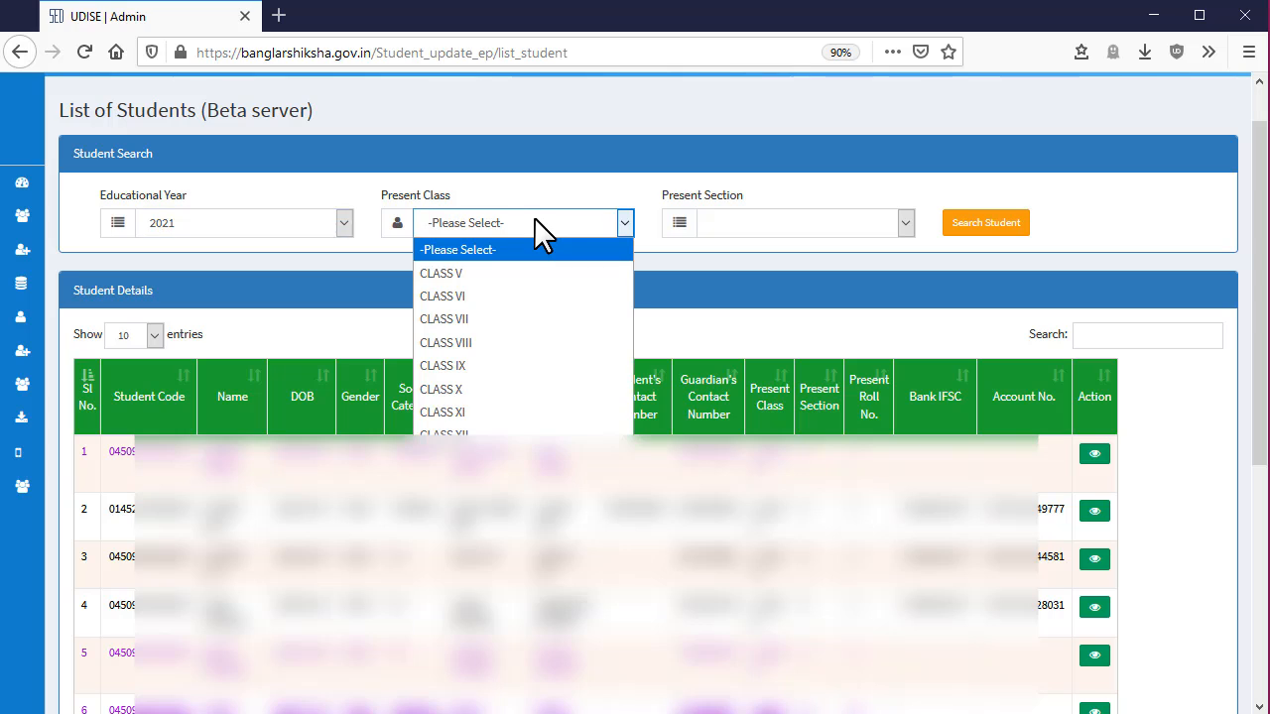
left_click(514, 342)
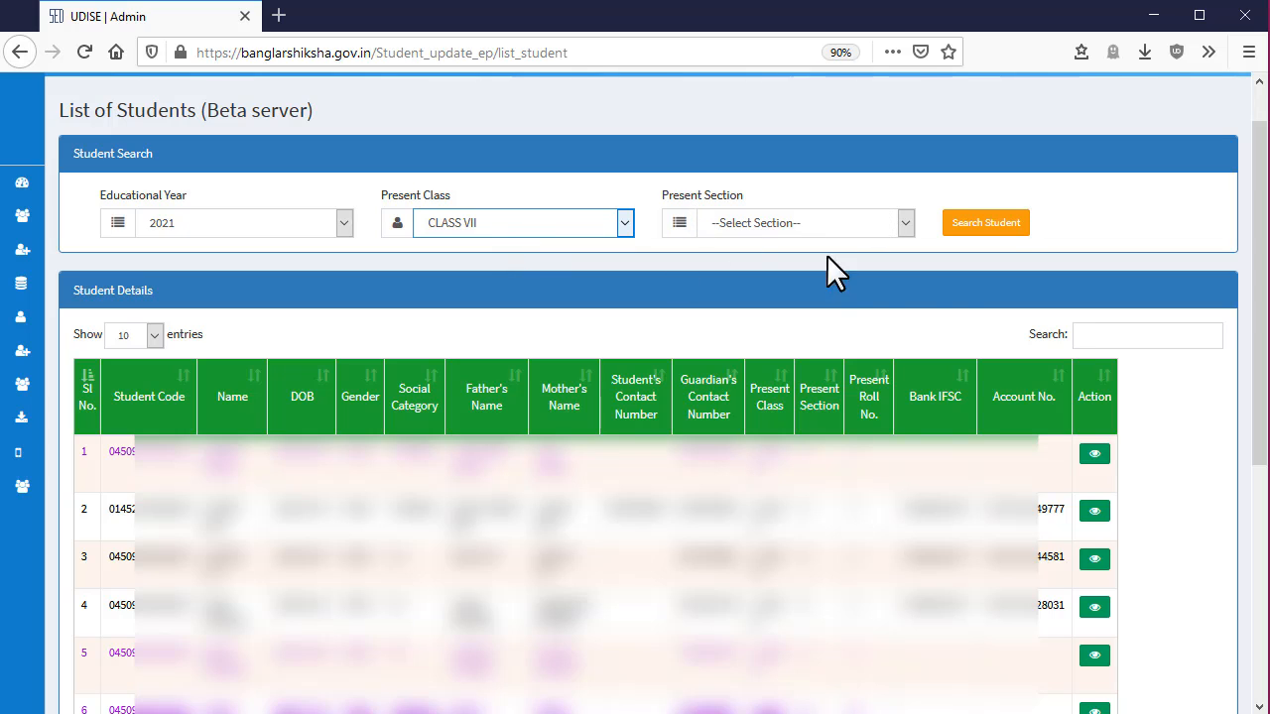
left_click(998, 222)
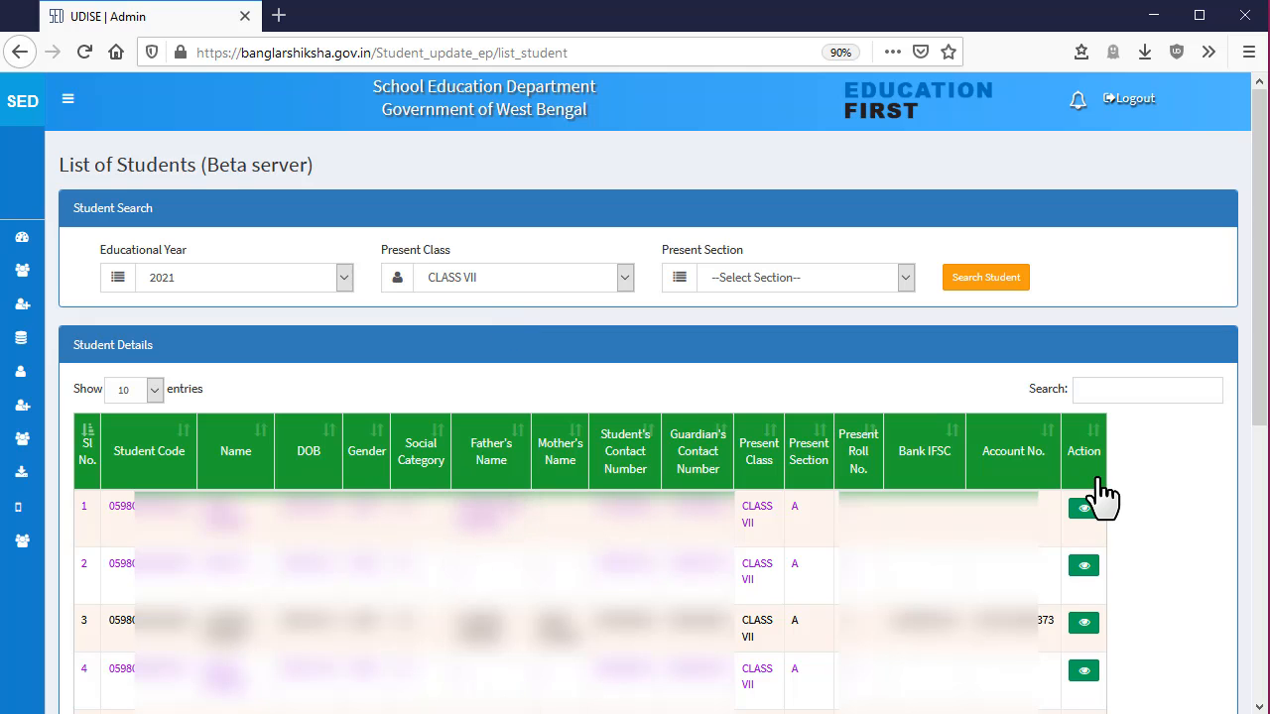
left_click(906, 278)
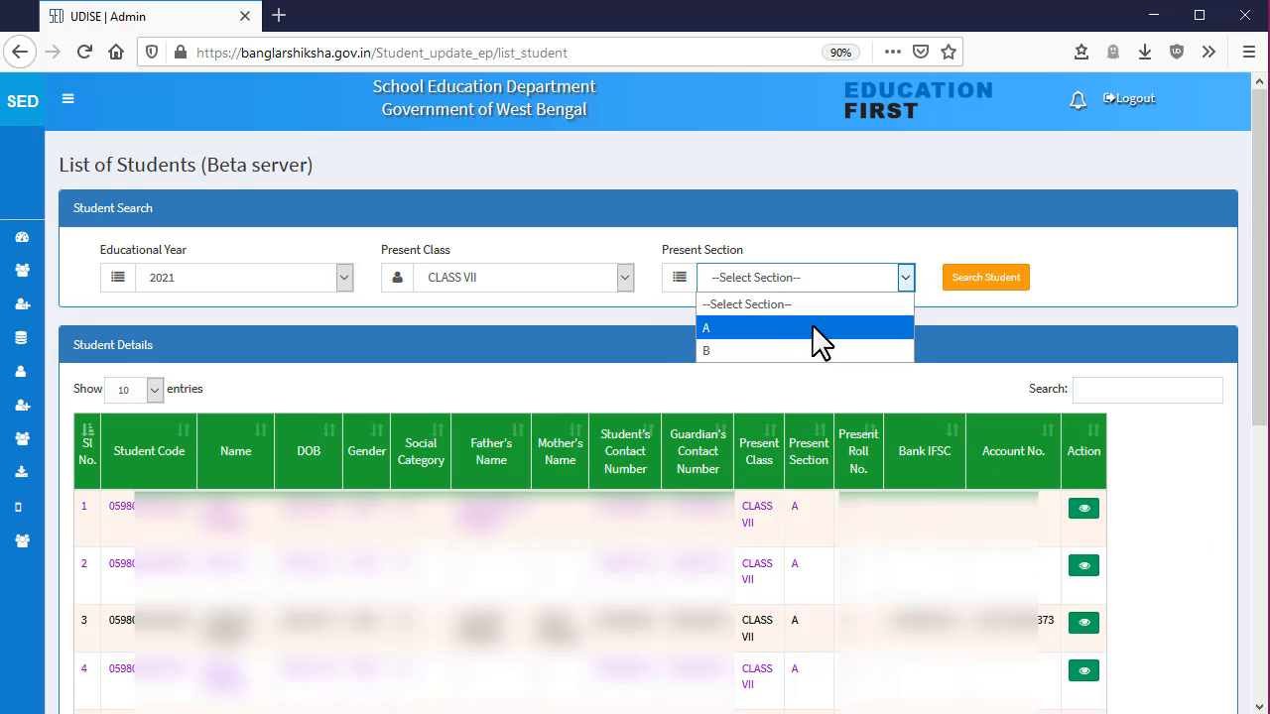
left_click(1137, 264)
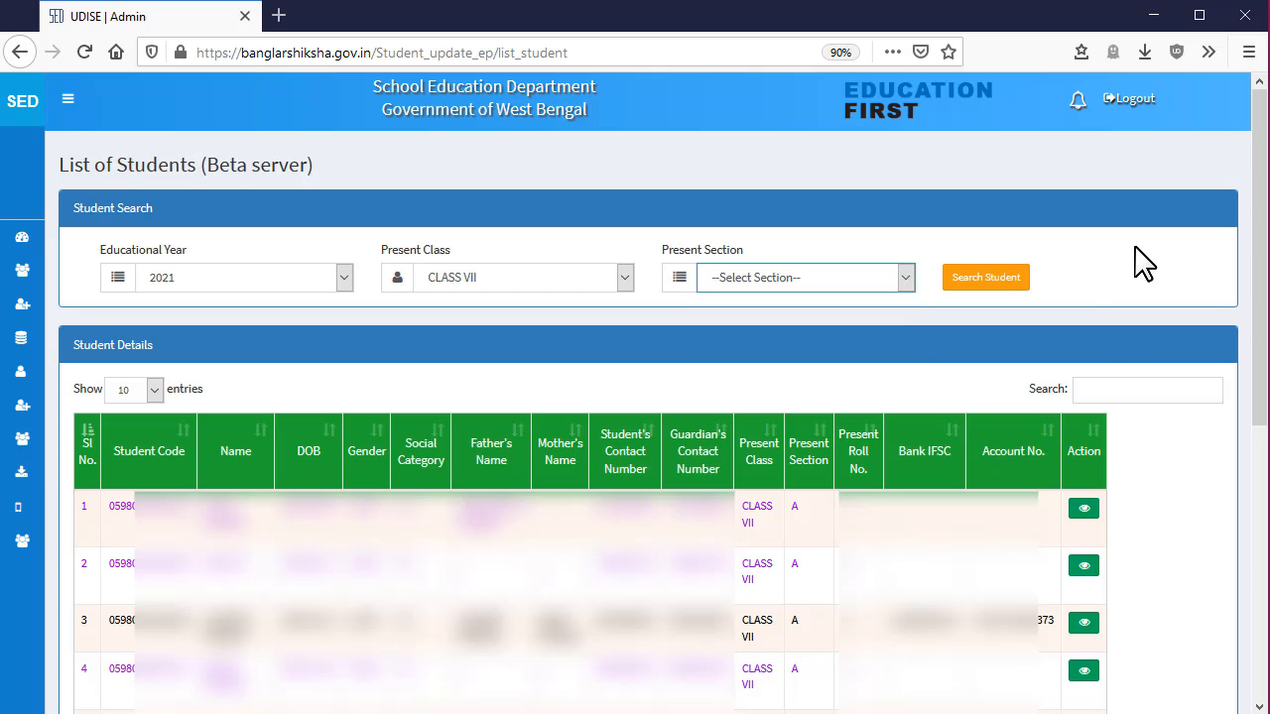
scroll(1260, 288, "down", 3)
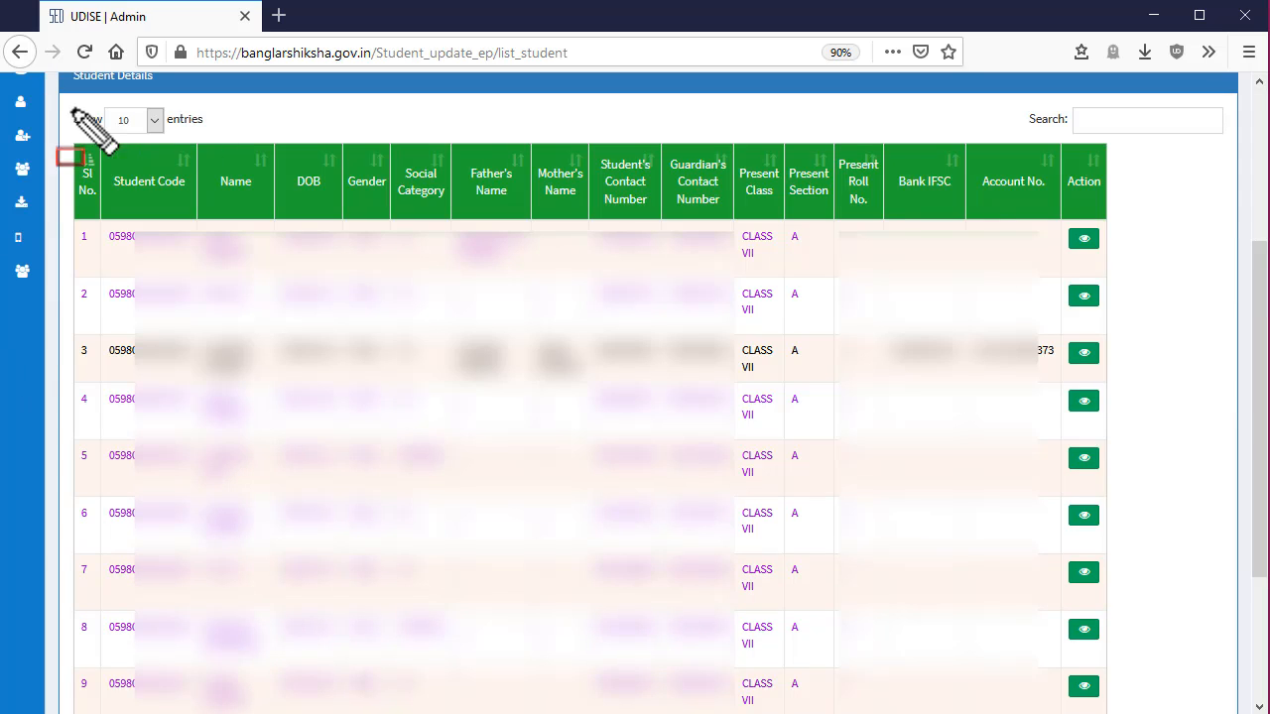
mouse_move(65, 96)
left_mouse_down()
mouse_move(198, 147)
mouse_move(208, 135)
left_mouse_up()
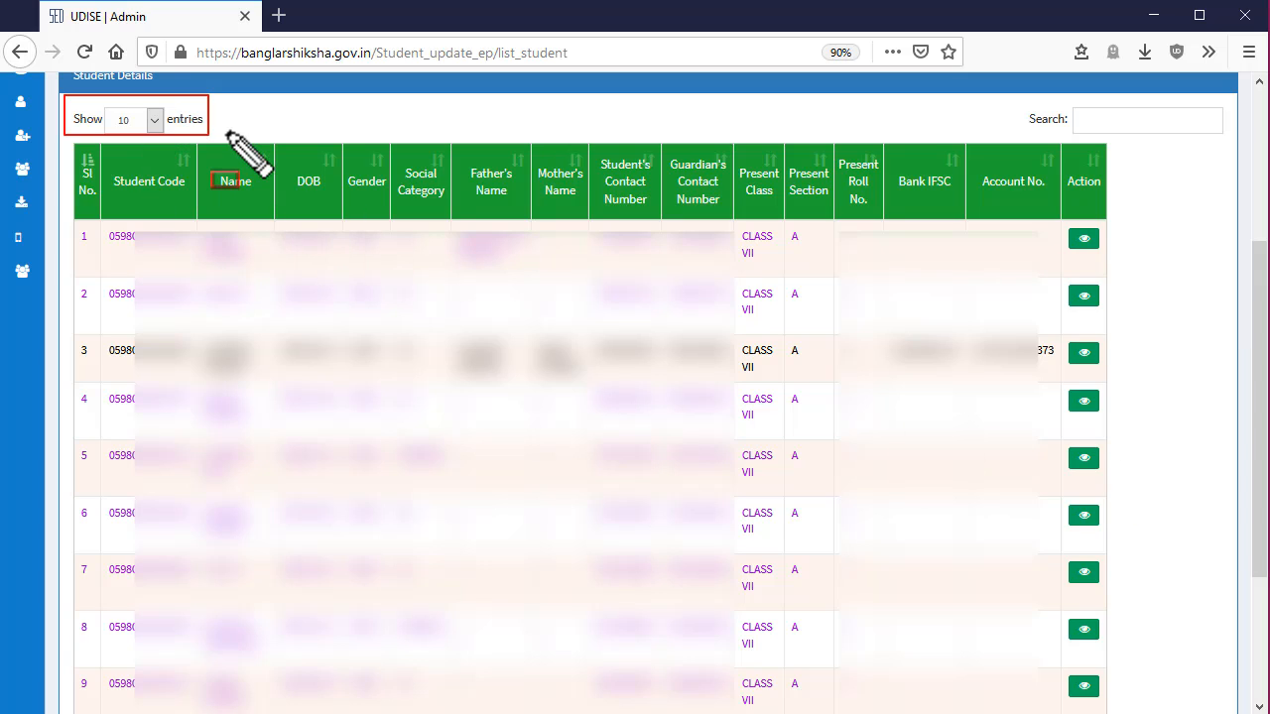
key("Escape")
key("Escape")
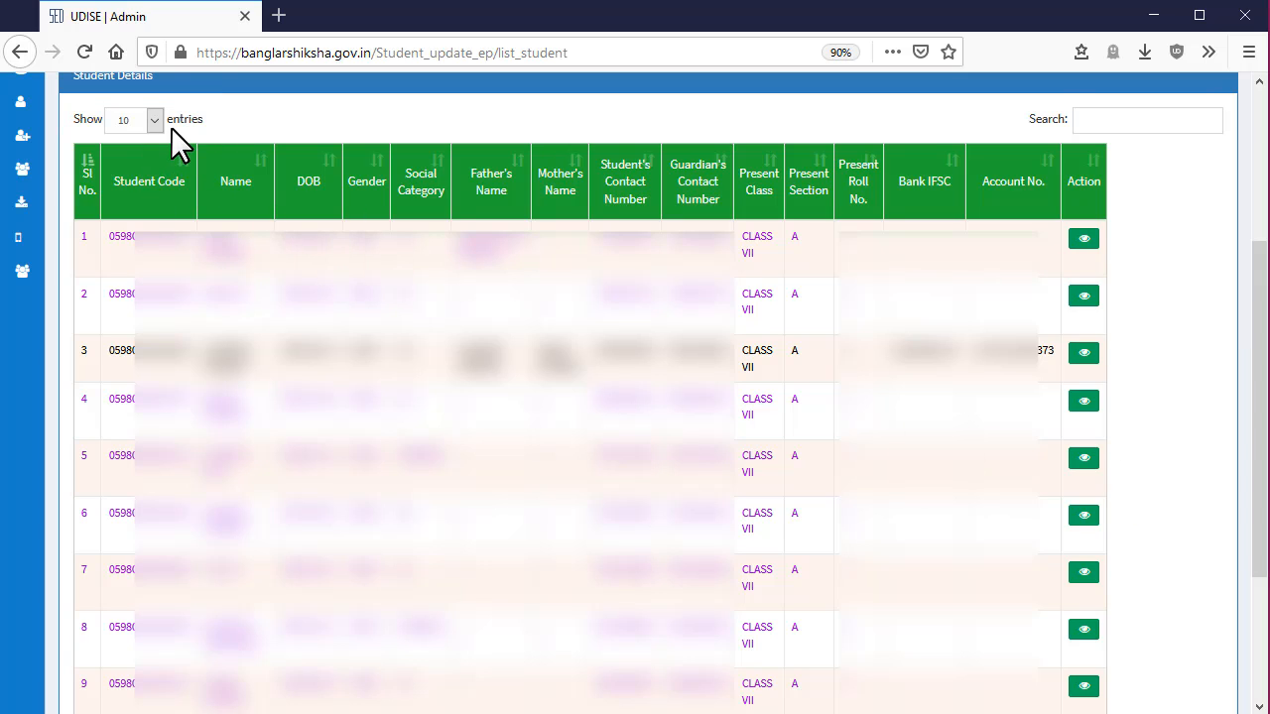
Show 100 entries per page in Student Details and copy the whole student table including its header row
left_click(156, 119)
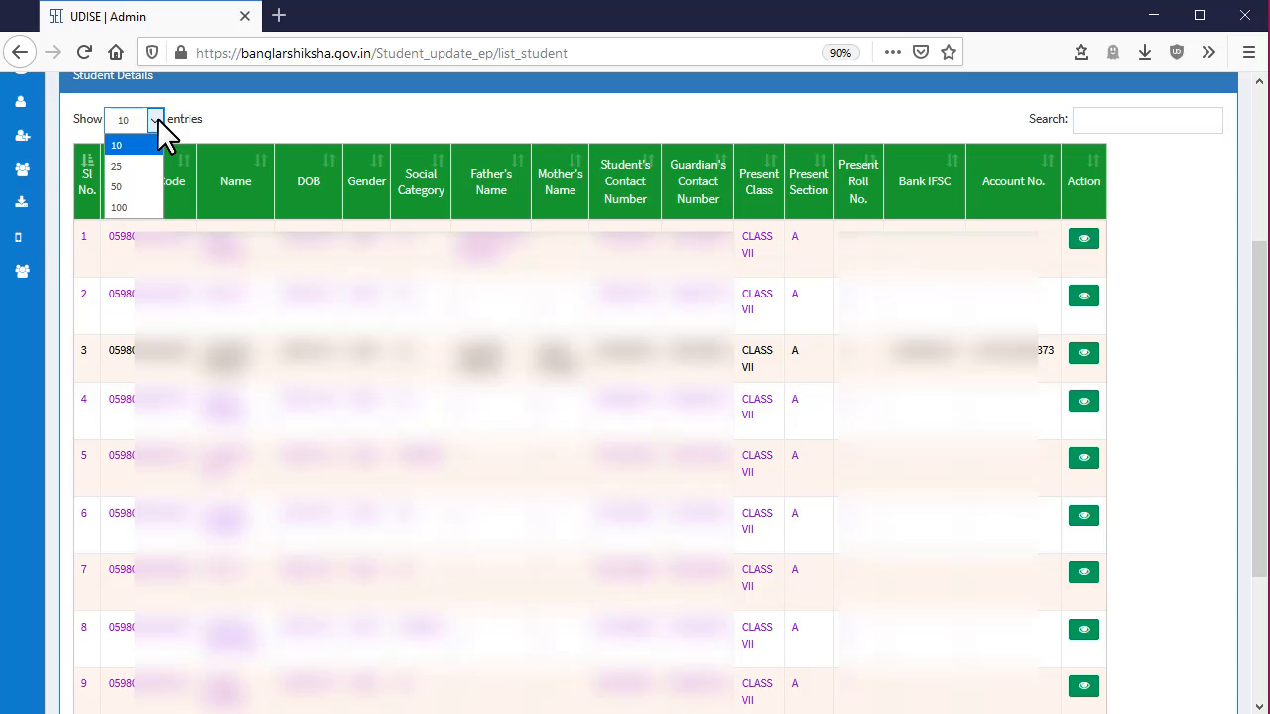
left_click(137, 208)
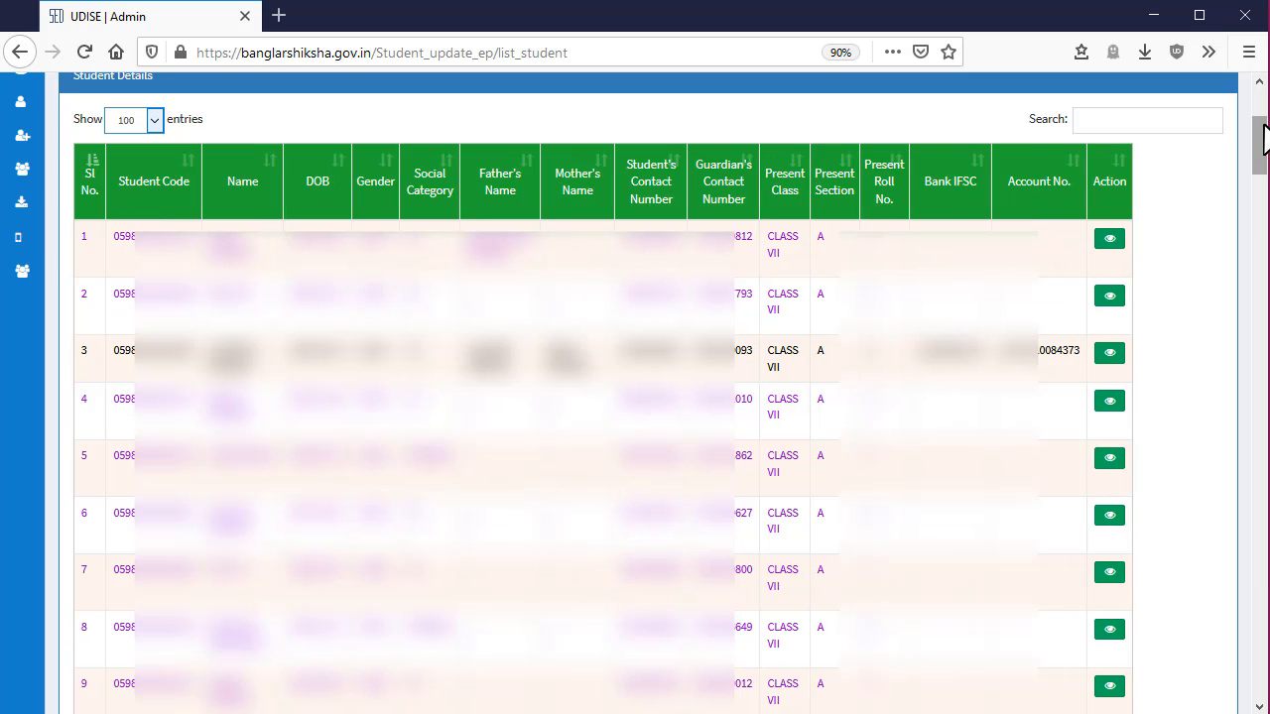
left_click_drag(1258, 149, 1256, 695)
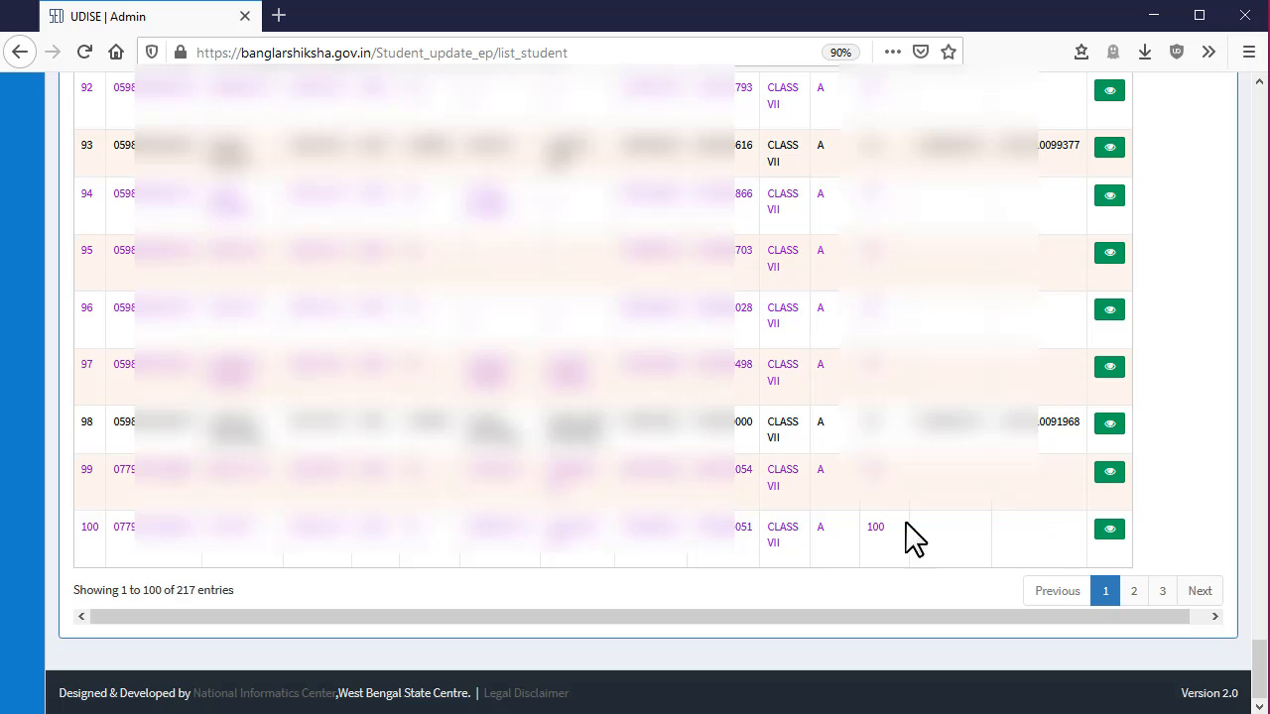
left_click_drag(907, 539, 90, 389)
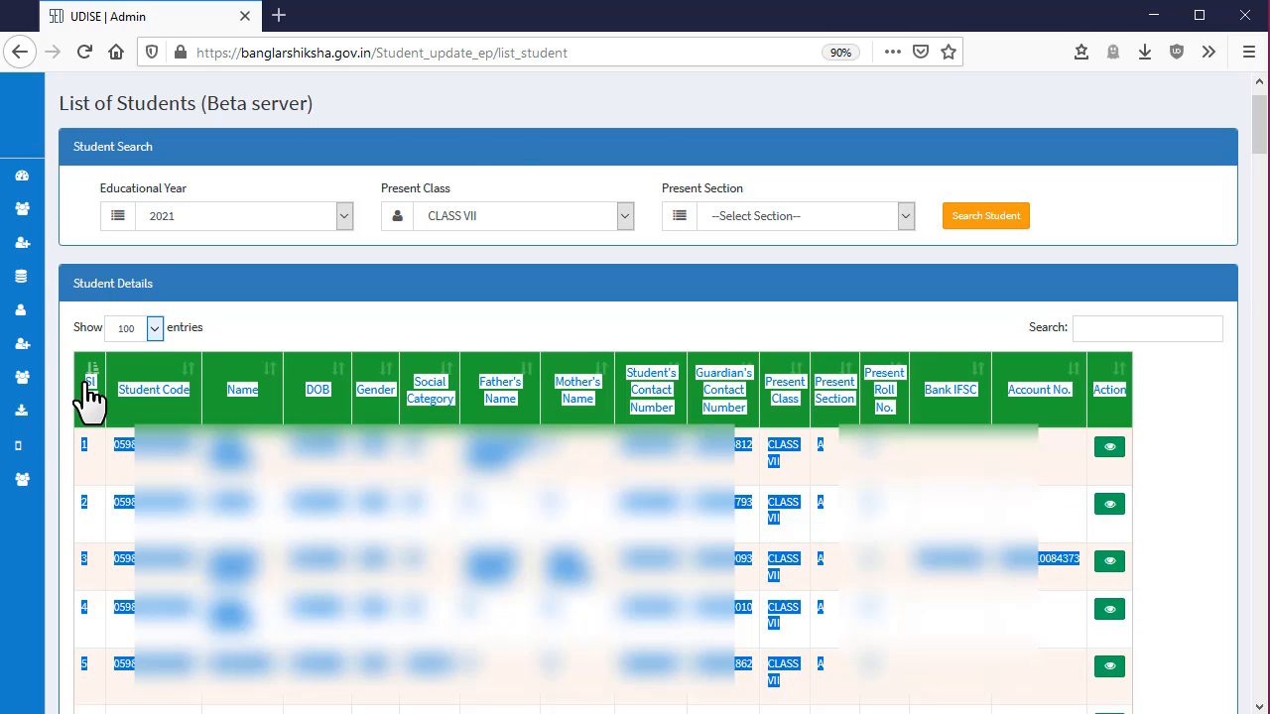
key("ctrl+c")
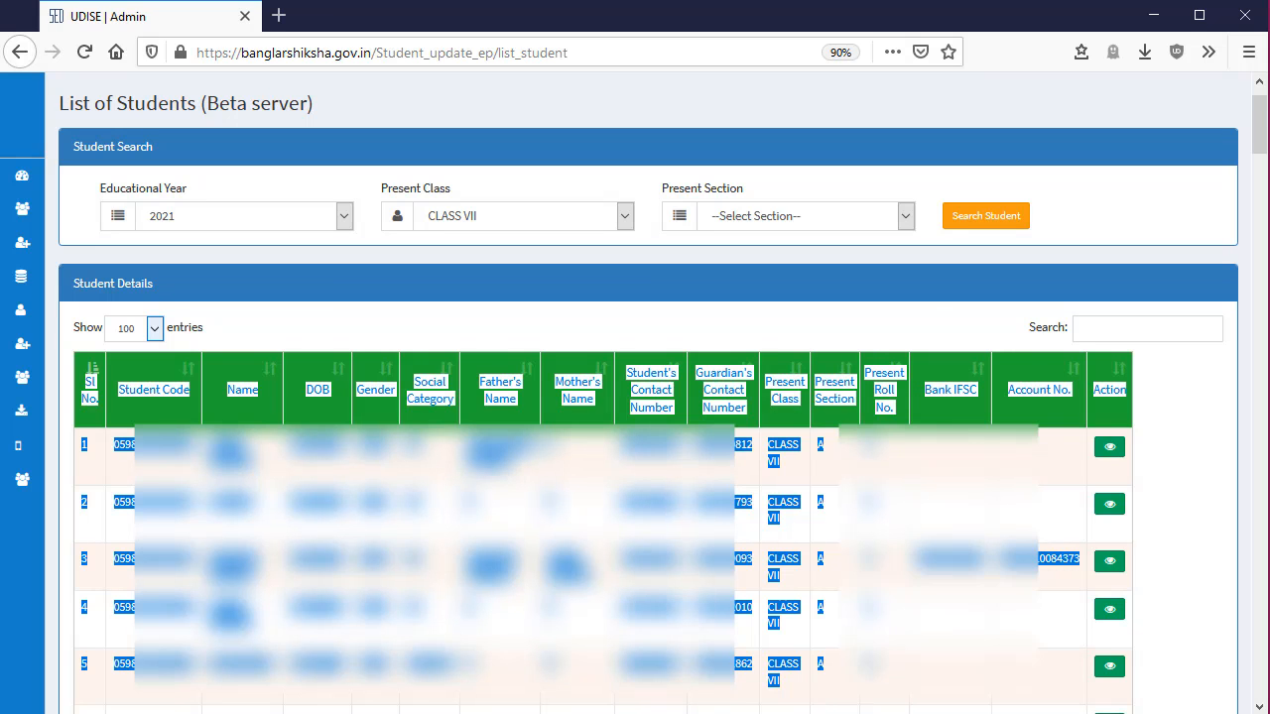
Open a blank Microsoft Excel workbook and paste the copied student table starting at cell A1
key("super")
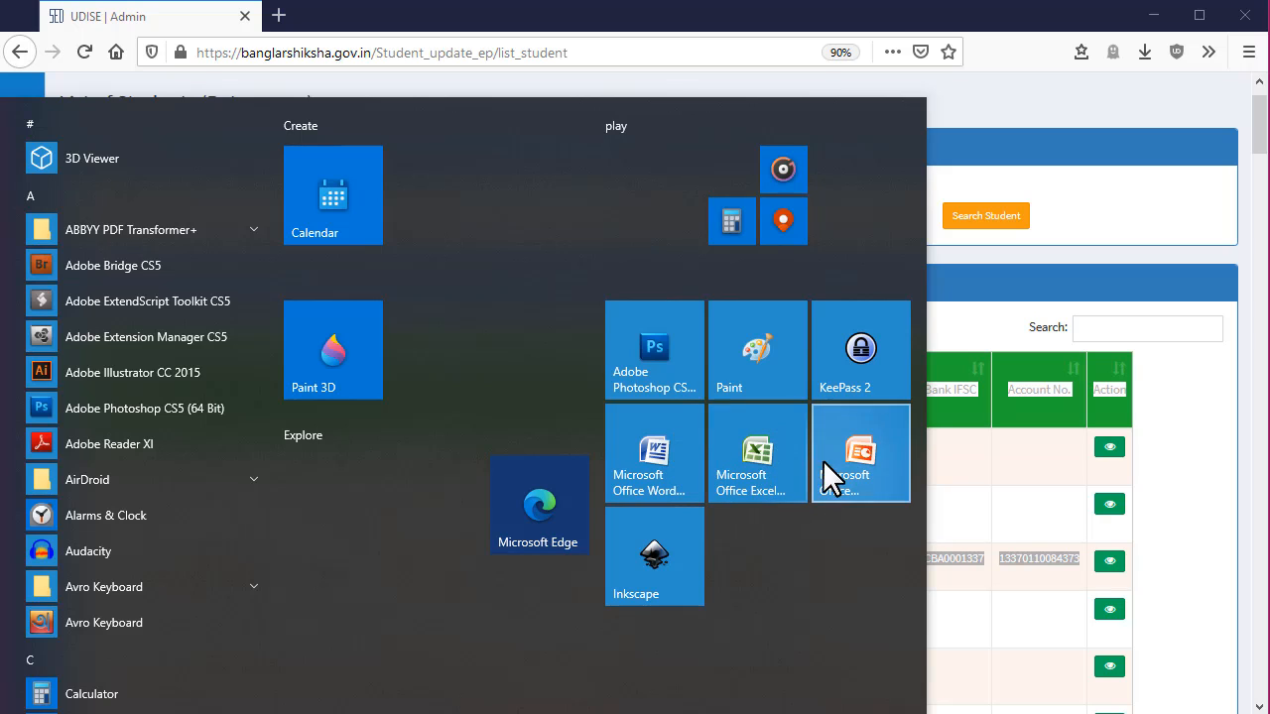
left_click(761, 466)
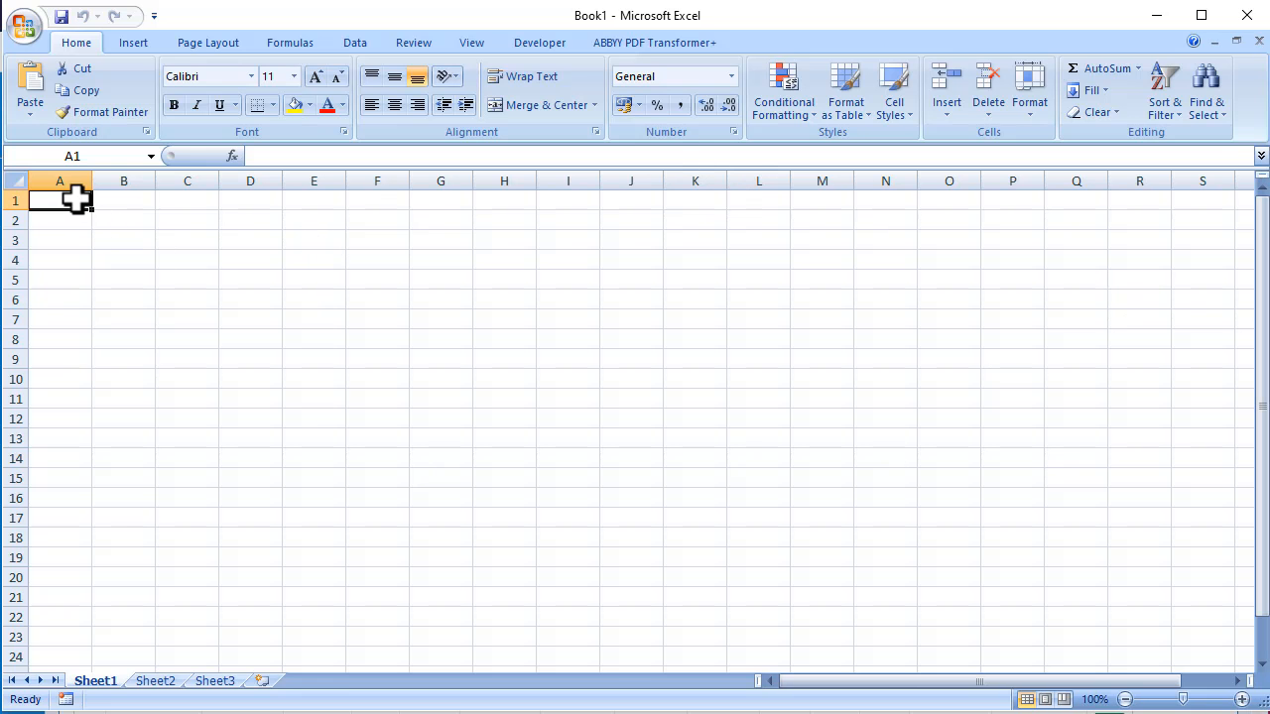
key("ctrl+v")
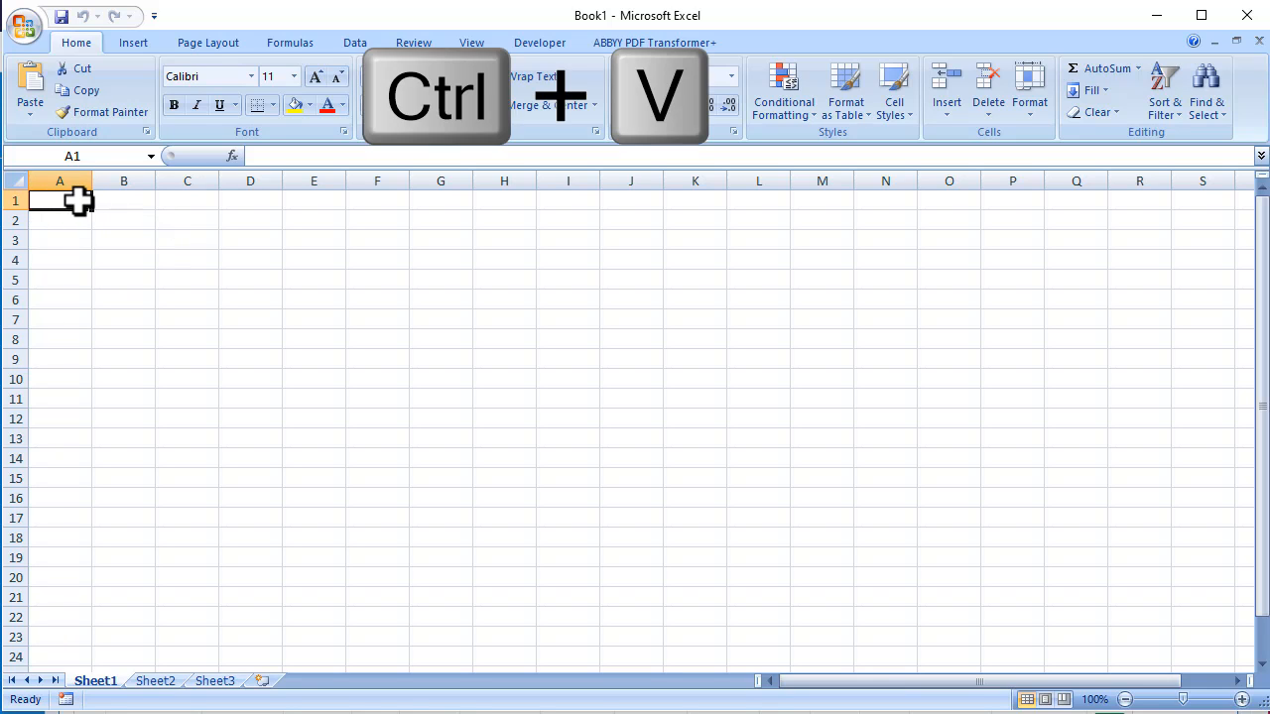
right_click(77, 202)
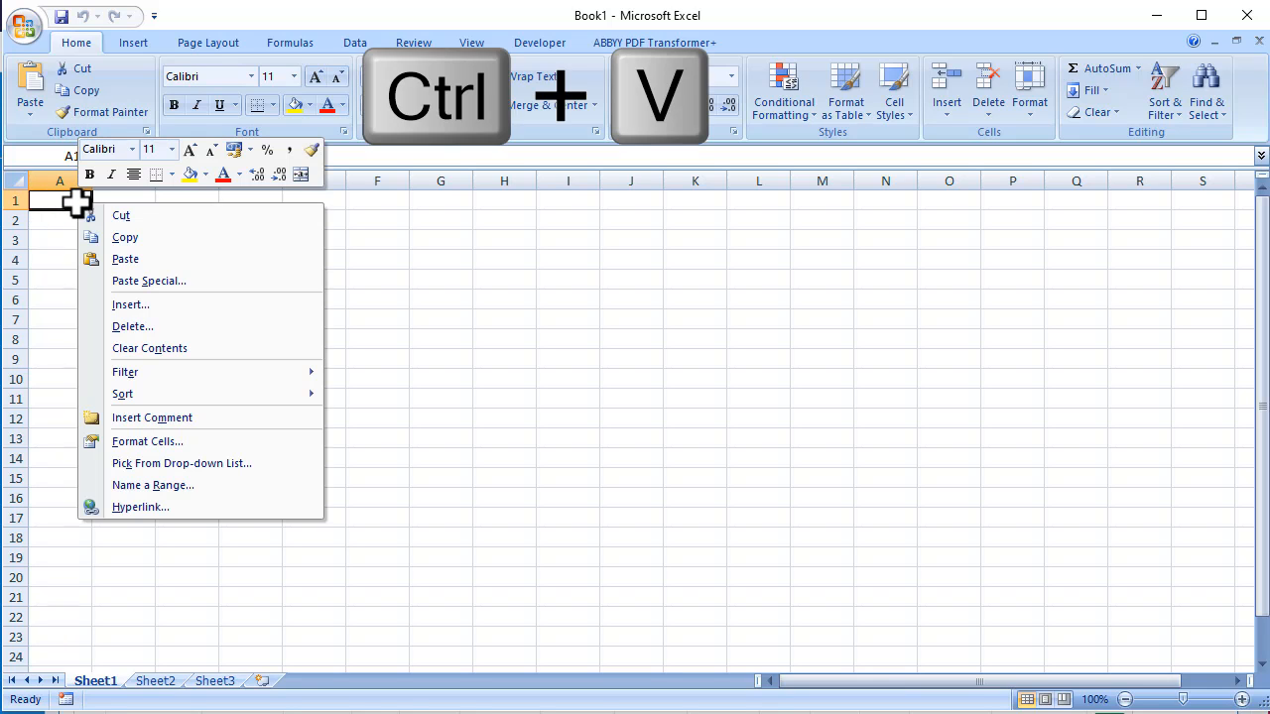
left_click(126, 258)
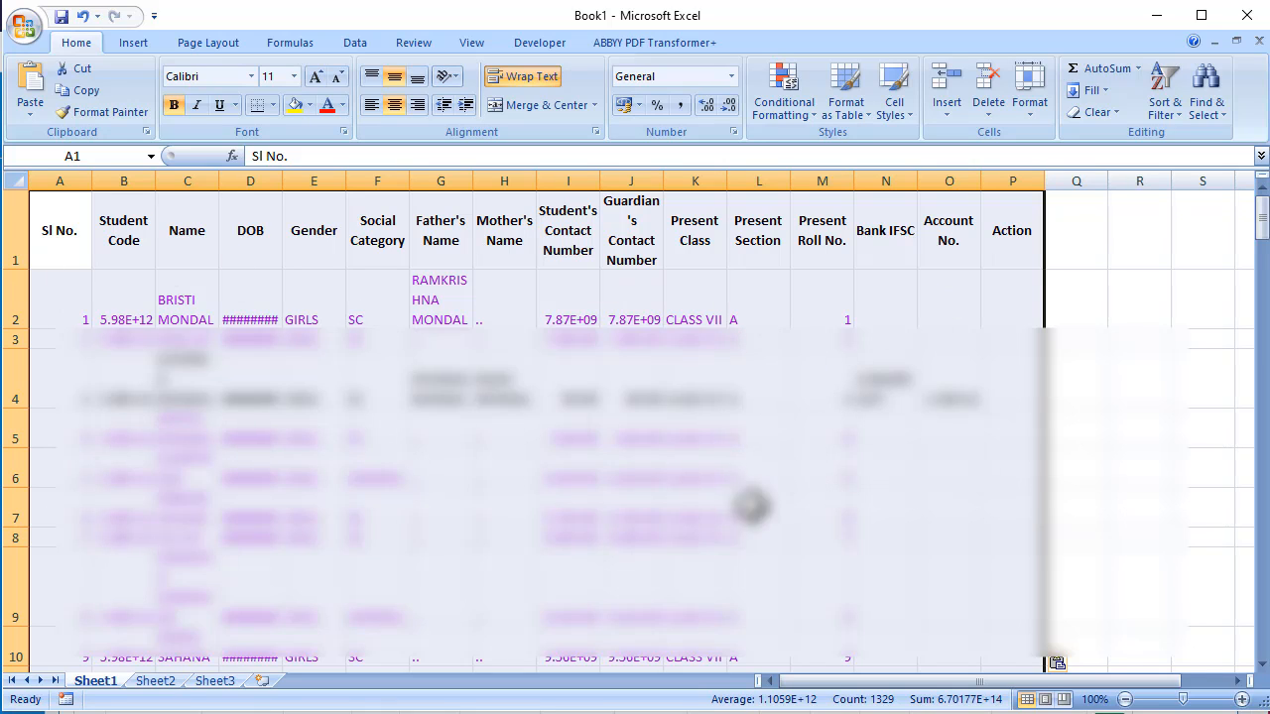
Clear all formats from the entire worksheet while keeping the pasted data
left_click(17, 179)
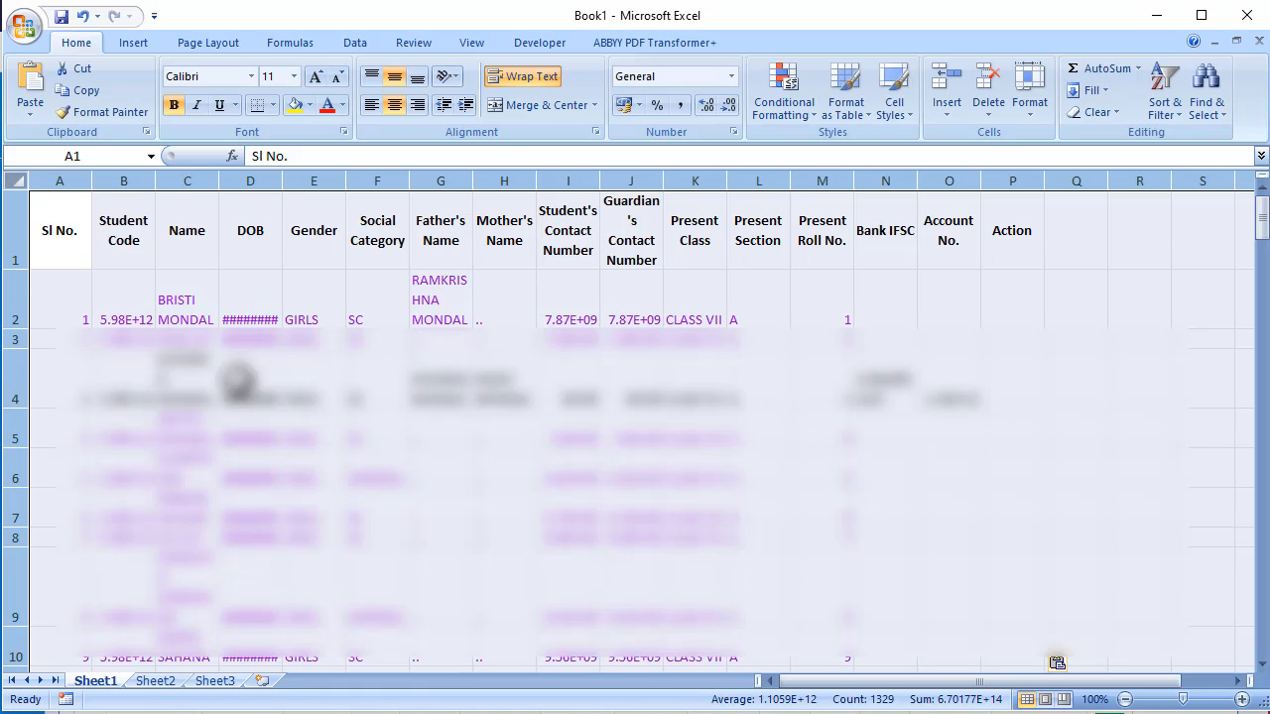
left_click(1116, 111)
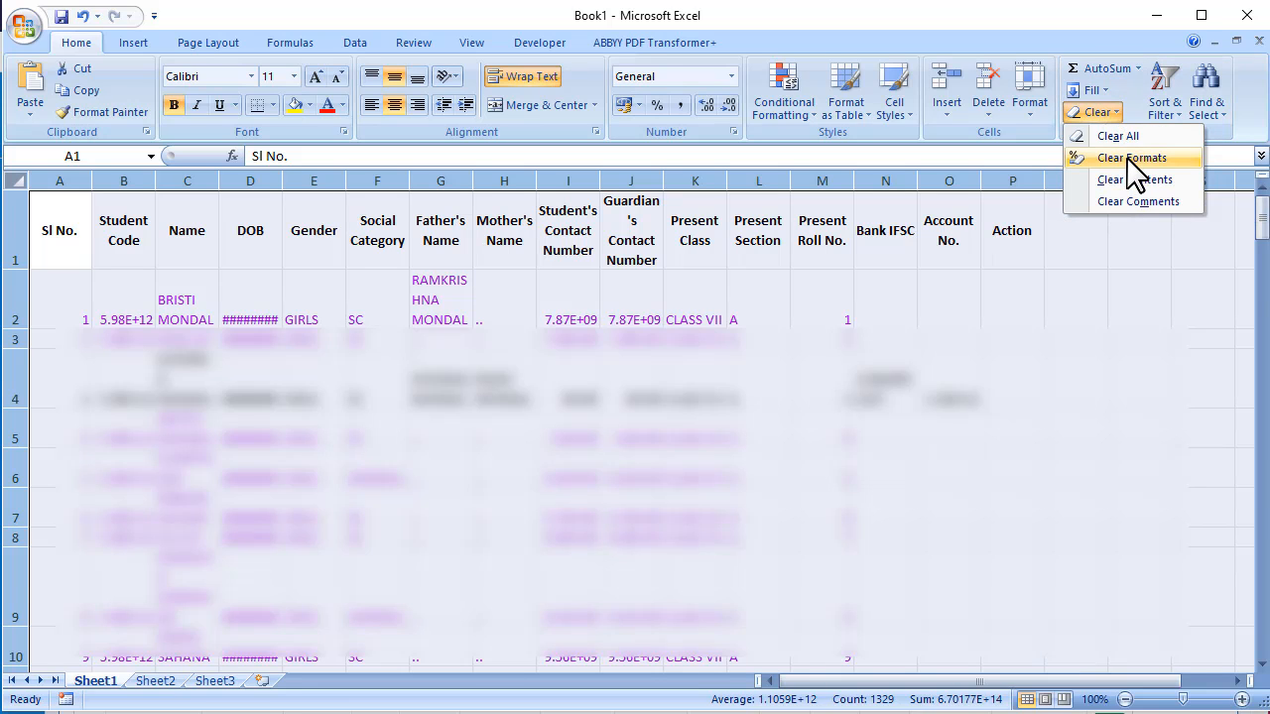
left_click(1131, 159)
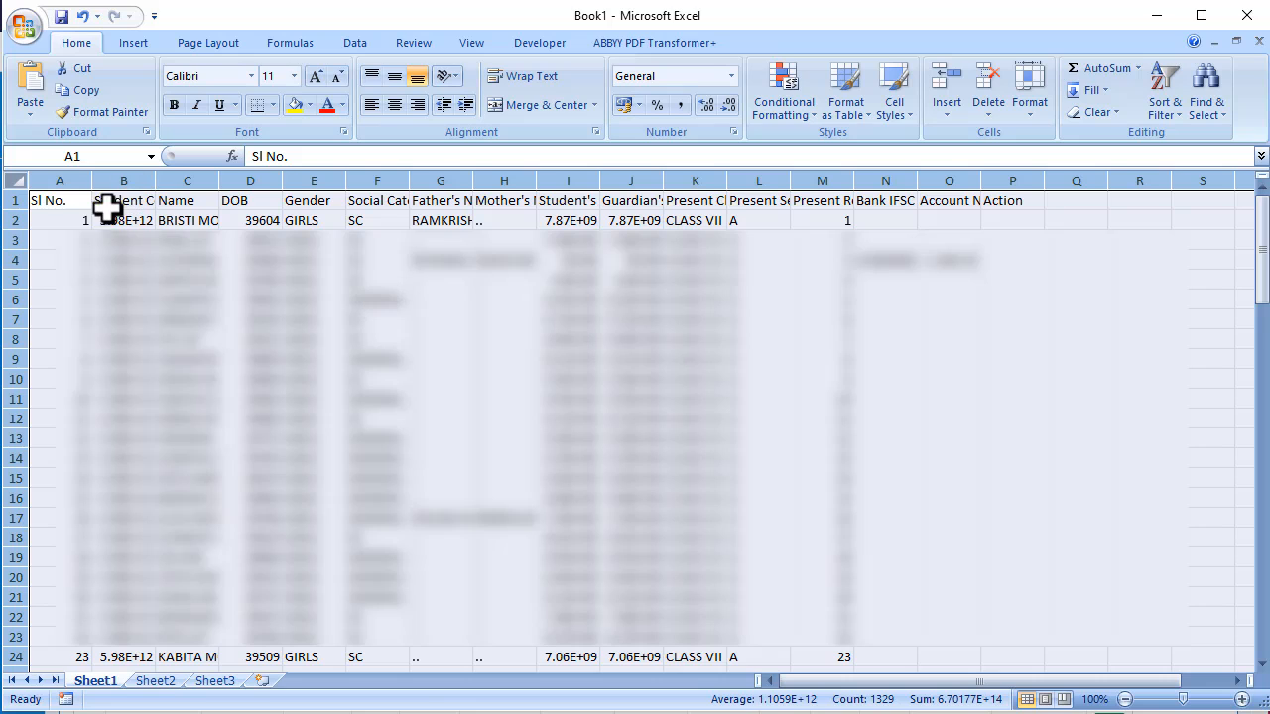
Narrow the Sl No. column to 5.14 and widen the Student Code and Name columns to fit their contents
mouse_move(90, 181)
left_mouse_down()
mouse_move(66, 182)
mouse_move(150, 184)
mouse_move(83, 199)
mouse_move(69, 182)
left_mouse_up()
key("Down")
key("Down")
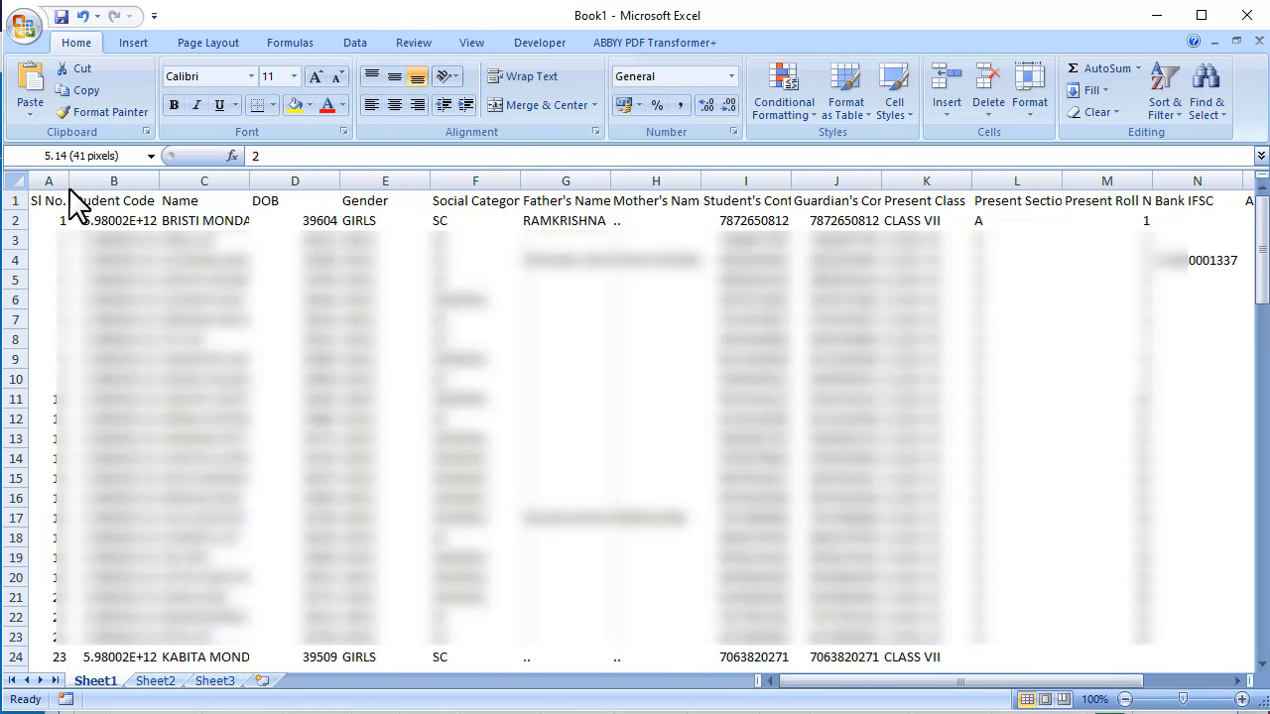
mouse_move(158, 181)
left_mouse_down()
mouse_move(227, 181)
mouse_move(181, 181)
left_mouse_up()
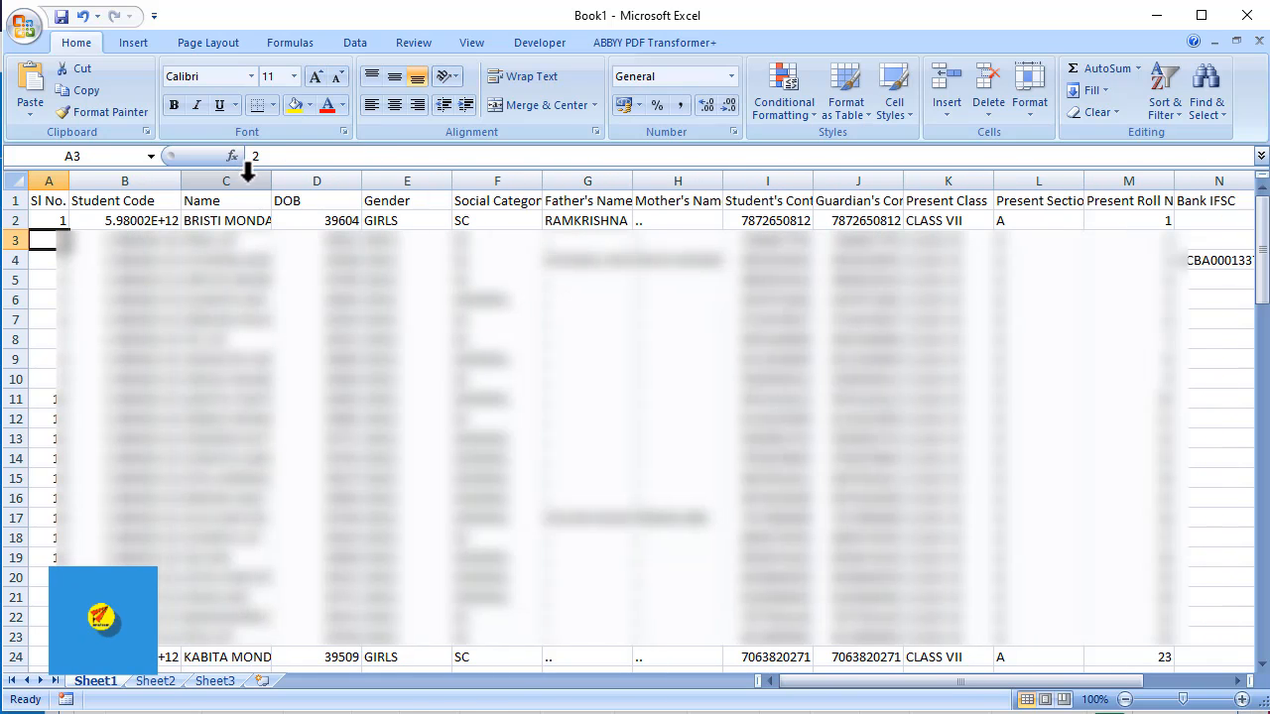
left_click_drag(272, 182, 320, 181)
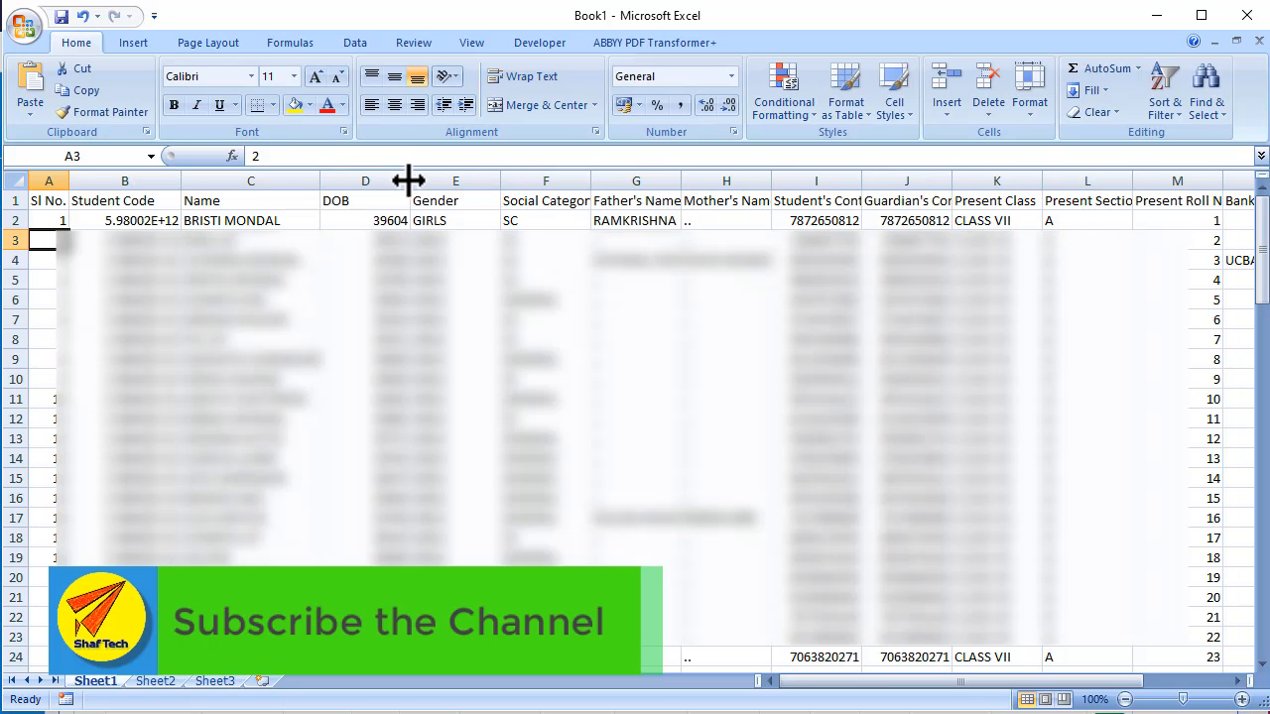
Narrow the Gender column and widen the Father's Name, Mother's Name, Student's Contact Number and Guardian's Contact Number columns
left_click_drag(409, 180, 411, 179)
left_click_drag(499, 180, 479, 182)
left_click_drag(660, 180, 725, 182)
left_click_drag(811, 181, 848, 182)
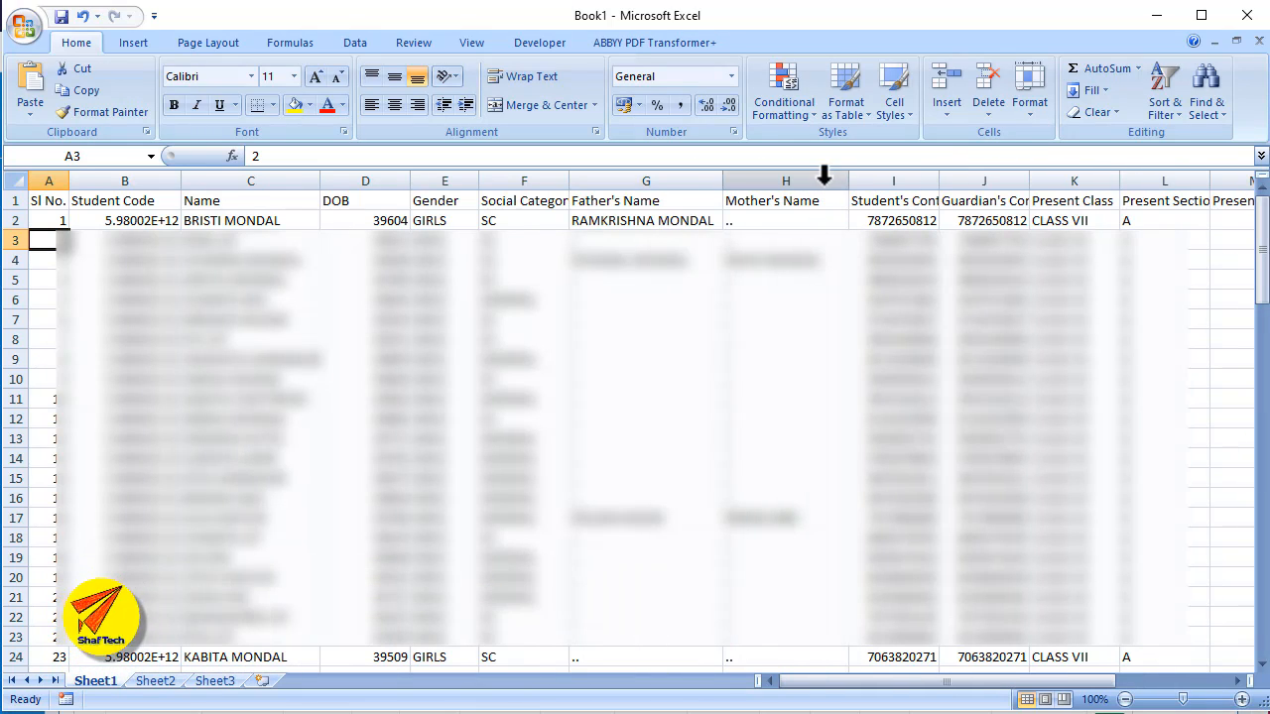
mouse_move(934, 182)
left_mouse_down()
mouse_move(969, 182)
mouse_move(958, 181)
left_mouse_up()
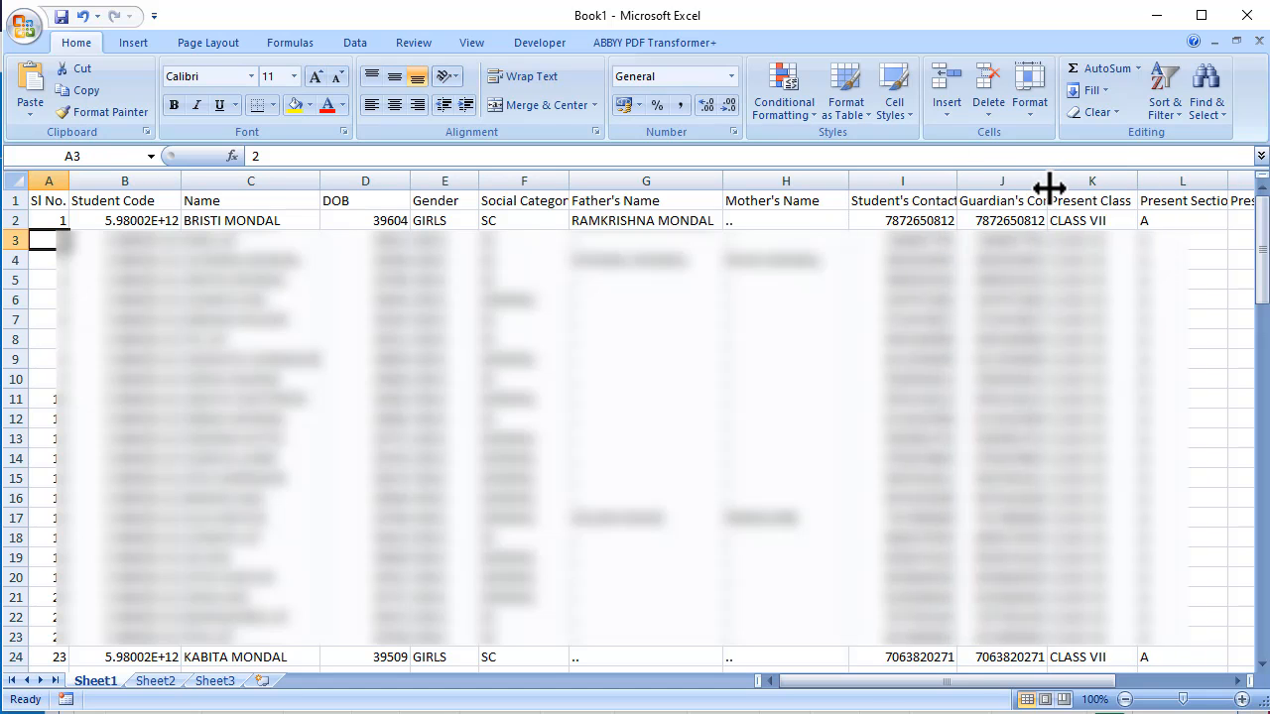
left_click_drag(1049, 186, 1063, 188)
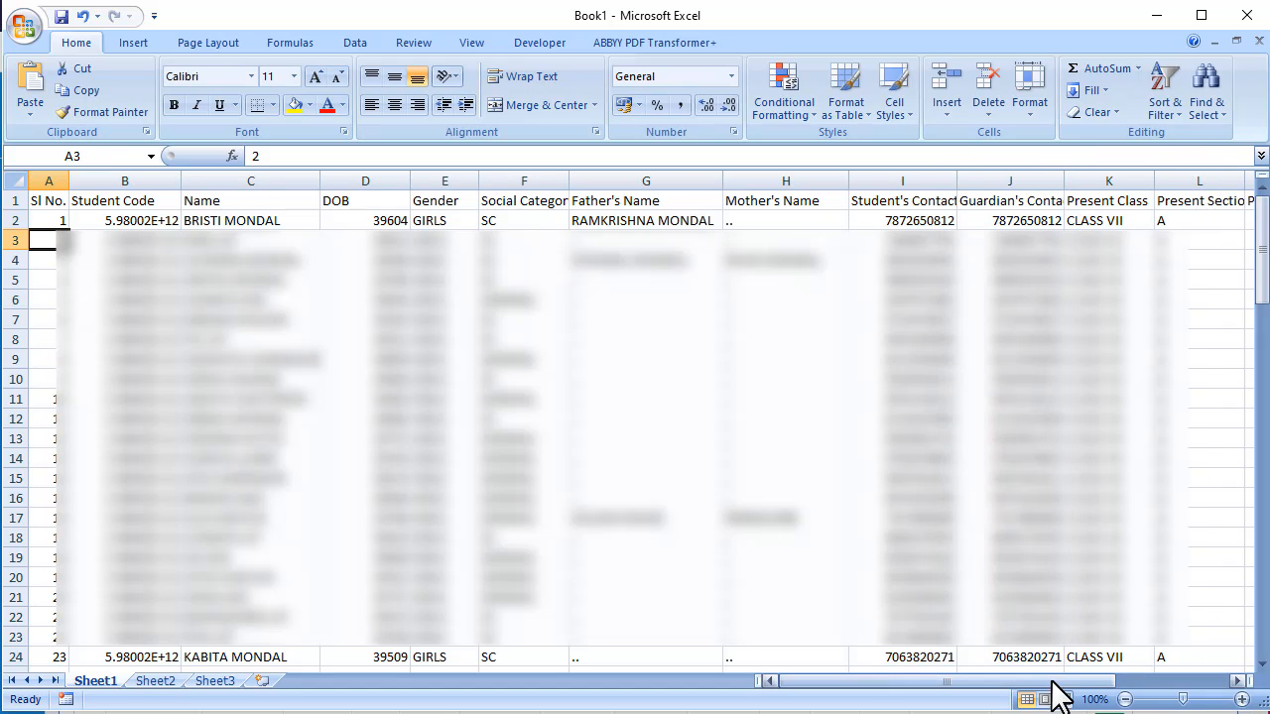
Narrow the Present Section and Present Roll No. columns
left_click_drag(1060, 694, 1168, 688)
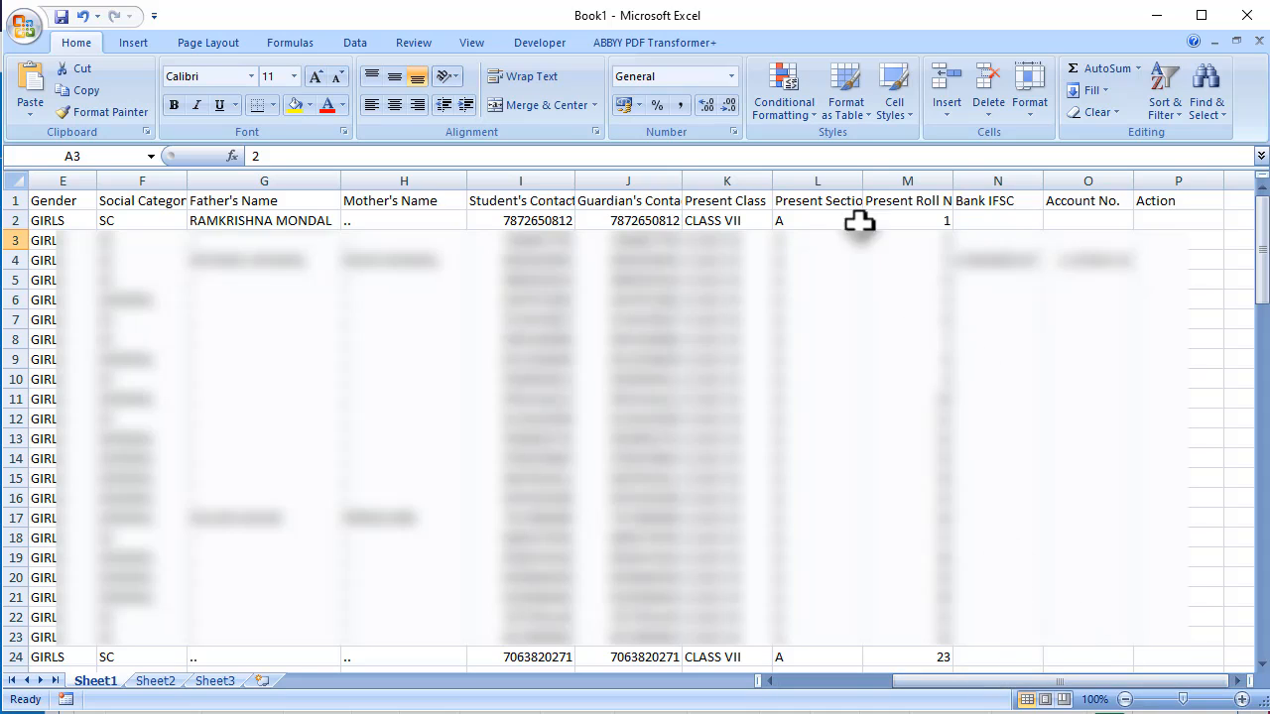
left_click_drag(862, 181, 819, 182)
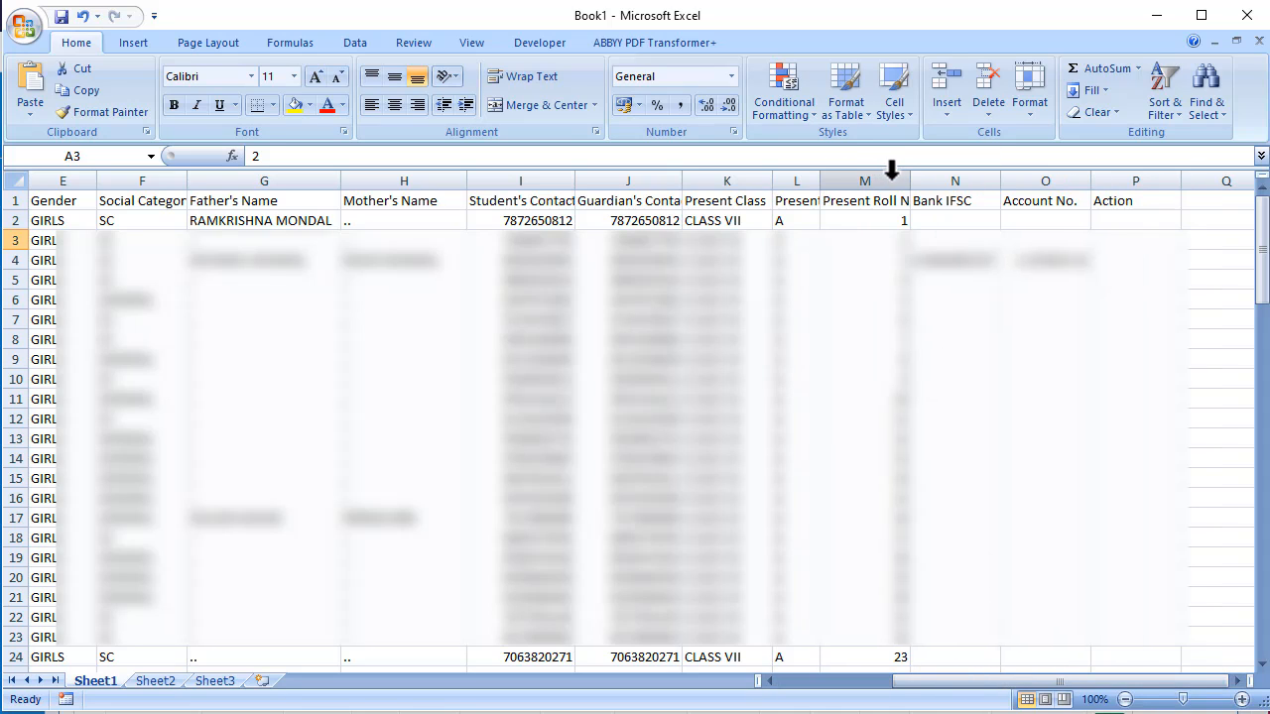
left_click_drag(910, 181, 864, 181)
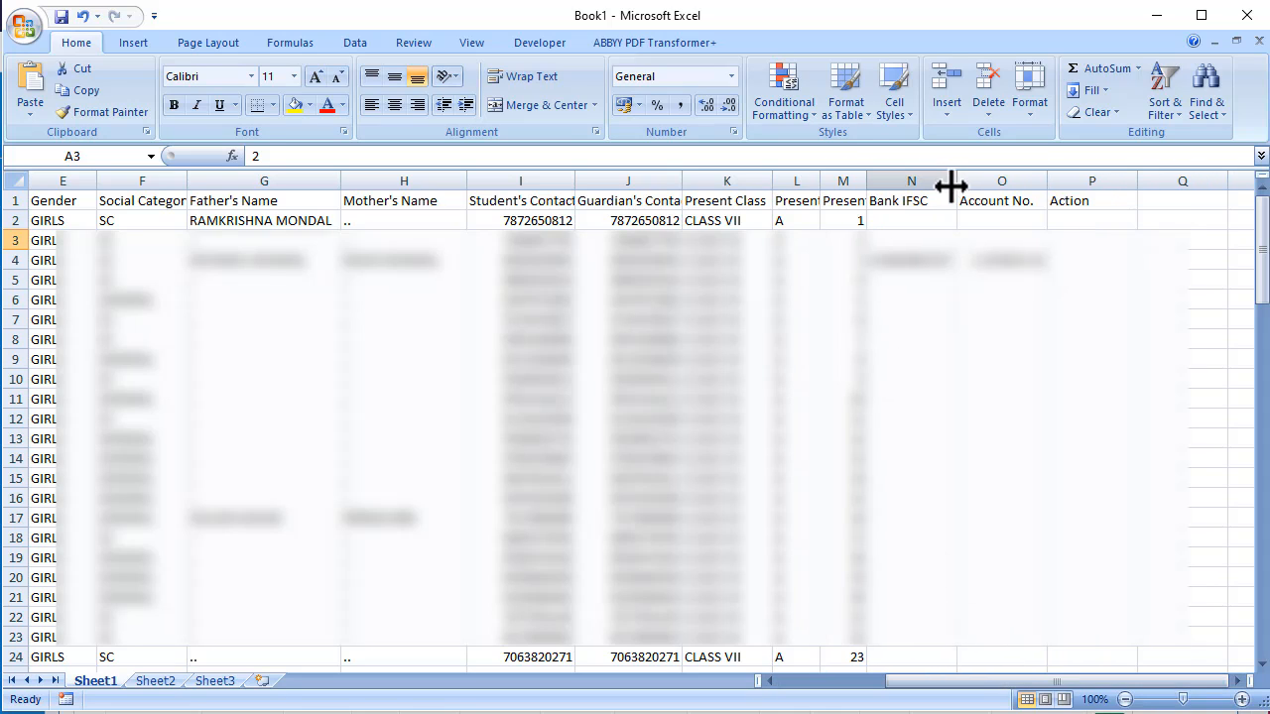
Apply the custom number format 0############# to the entire Student Code column
left_click_drag(988, 679, 802, 695)
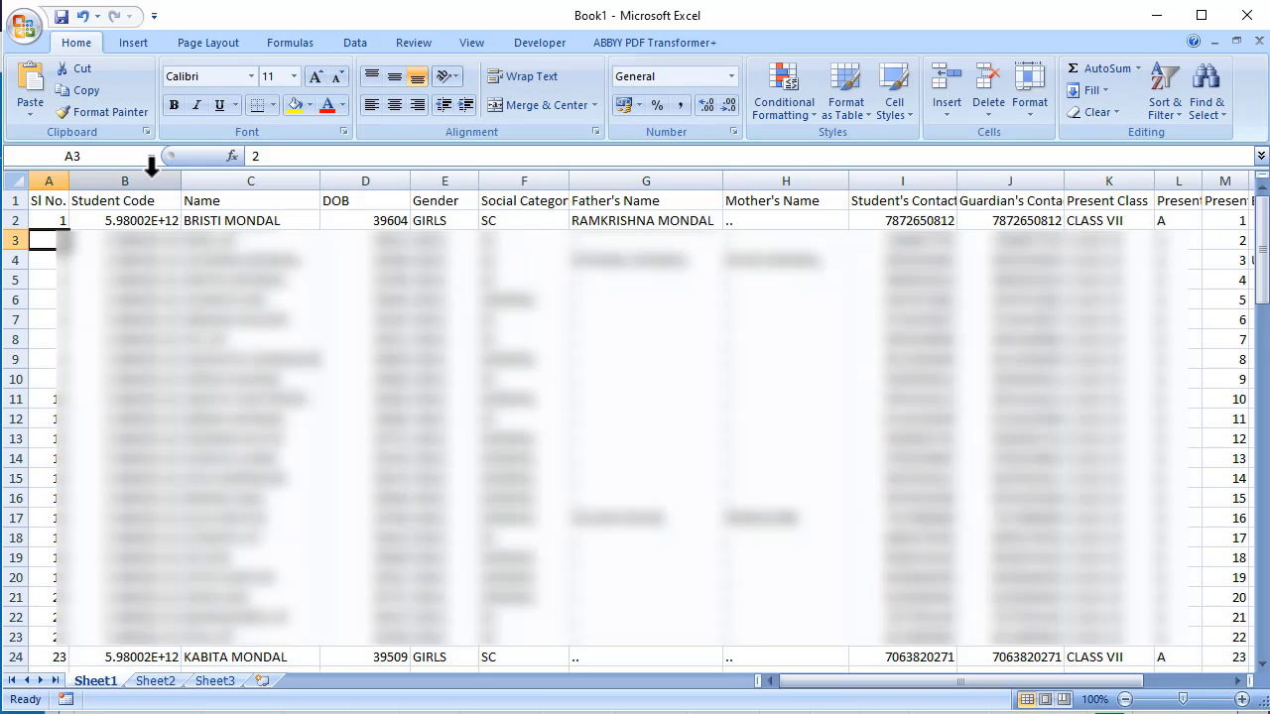
key("Right")
key("Right")
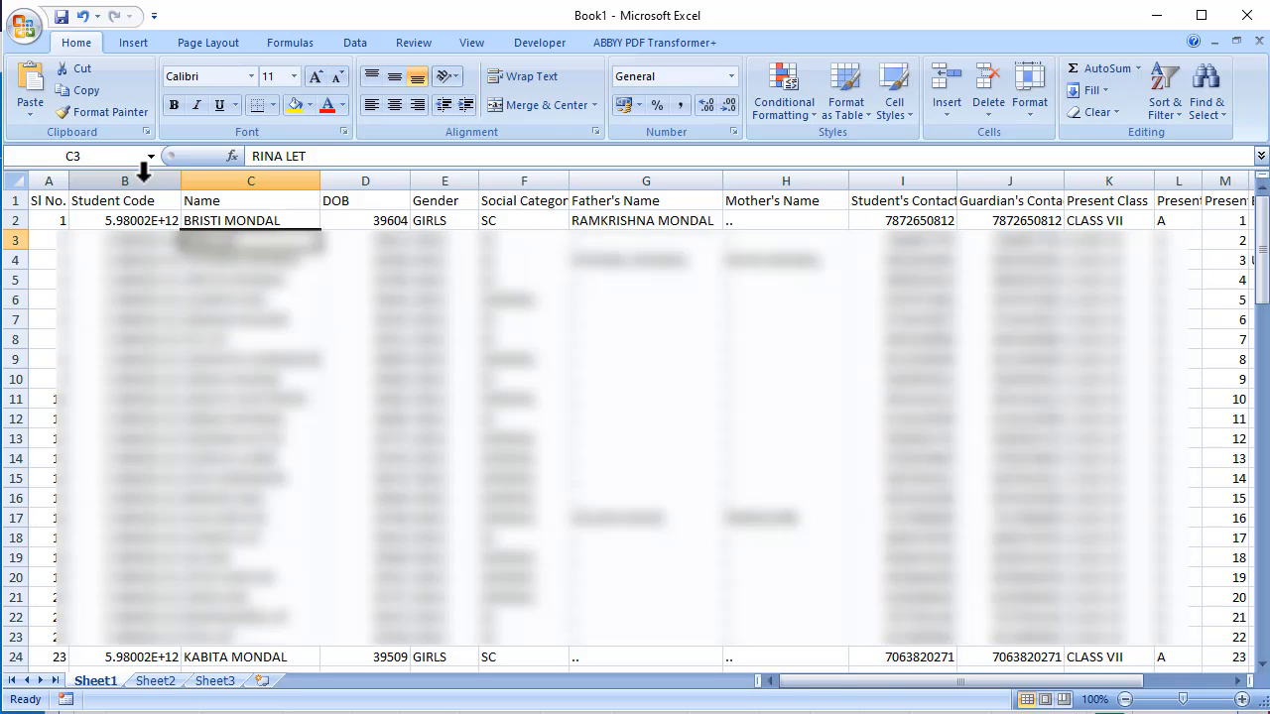
left_click(144, 172)
right_click(144, 176)
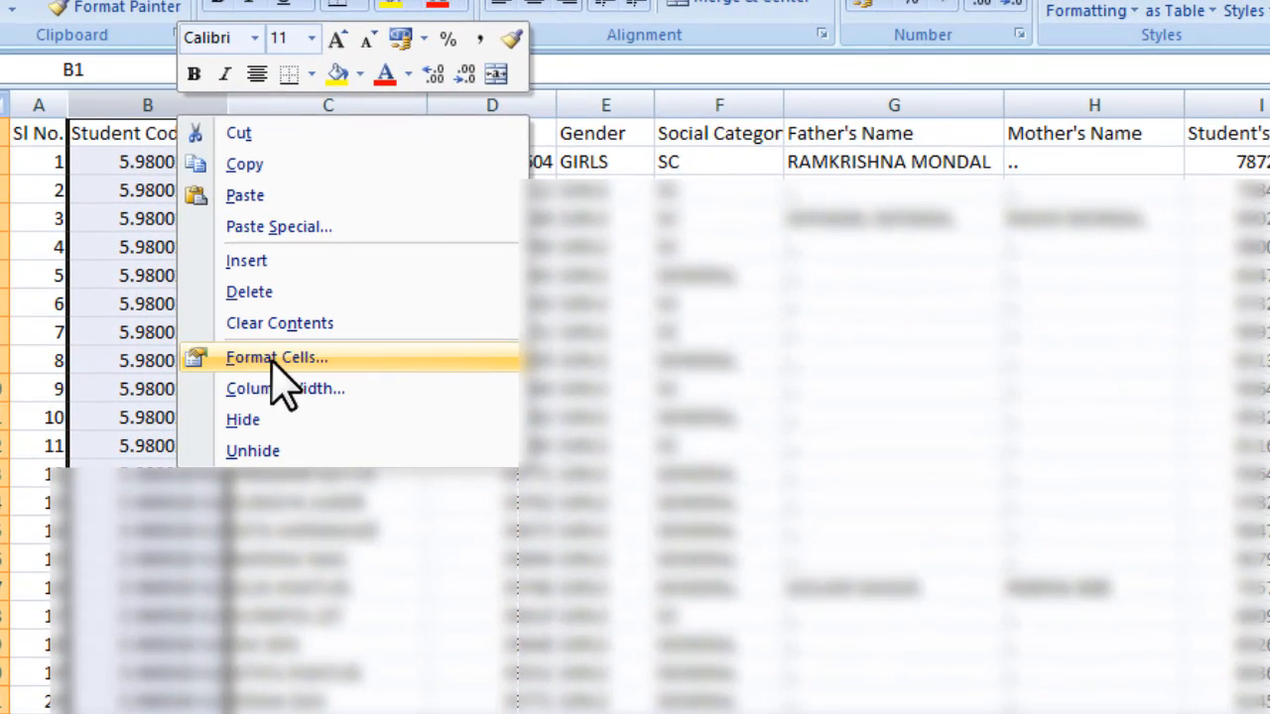
left_click(275, 359)
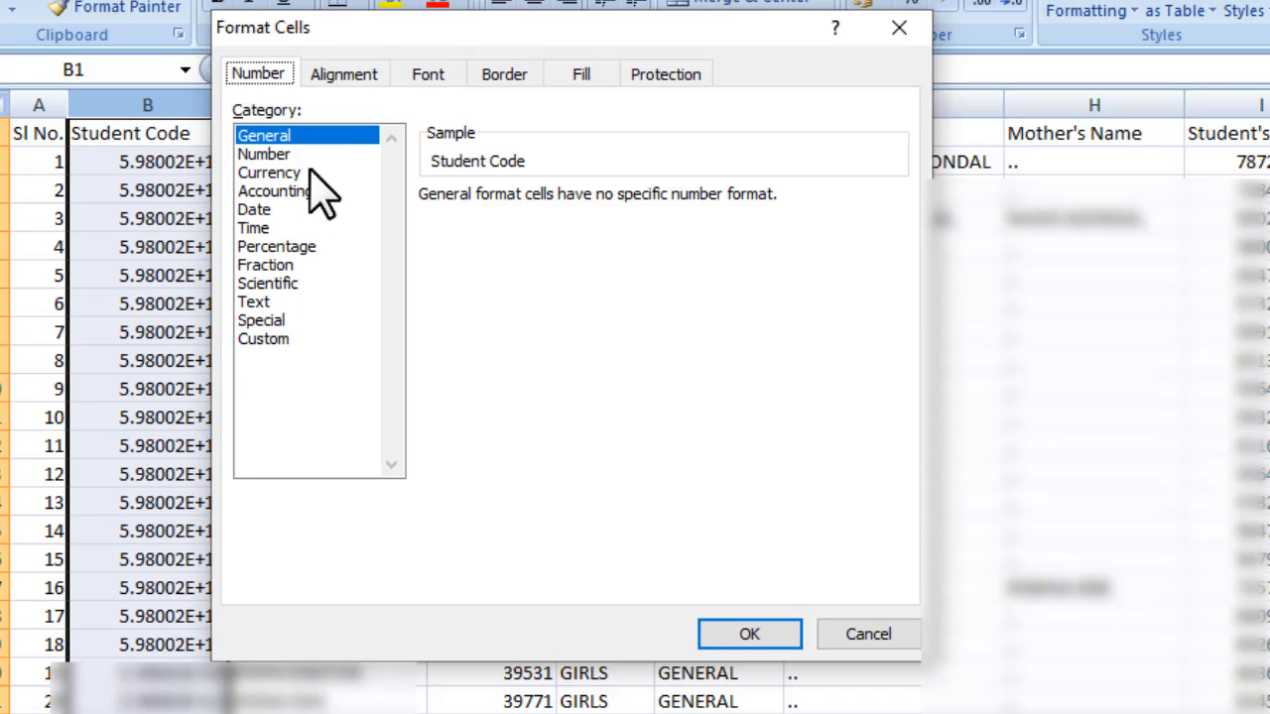
left_click(266, 339)
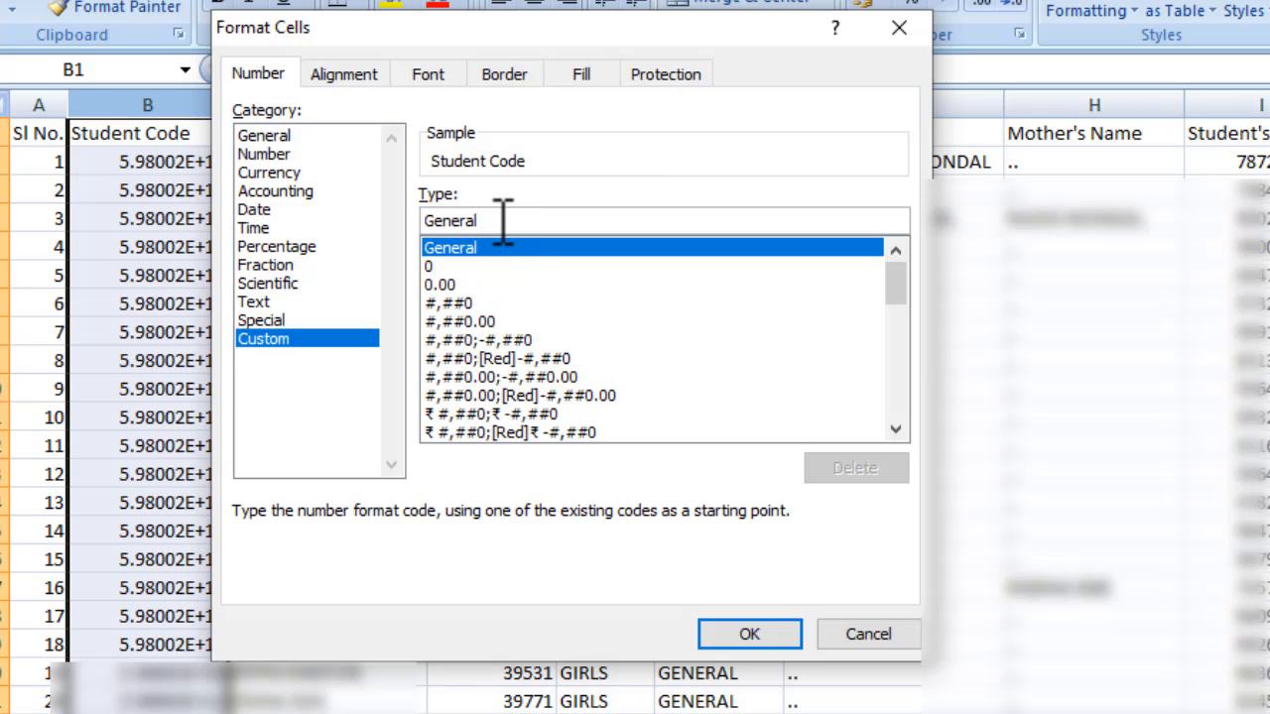
left_click_drag(503, 220, 337, 220)
type("0")
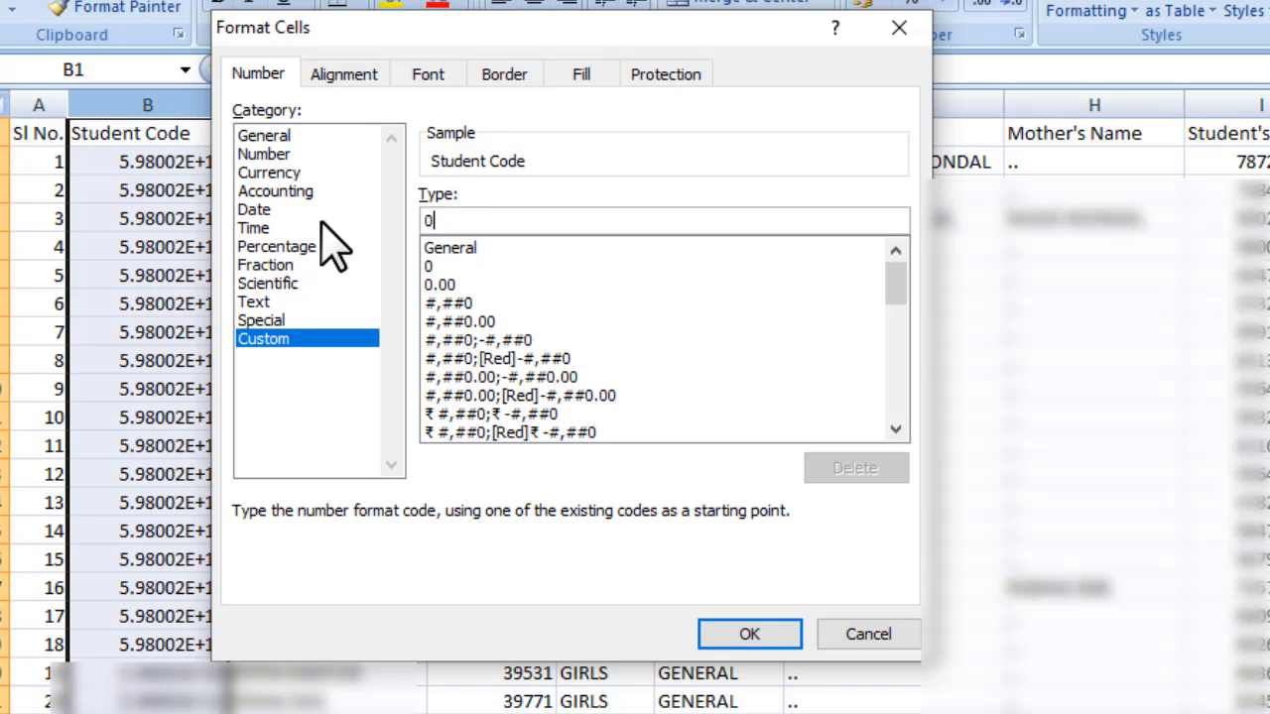
type("#############")
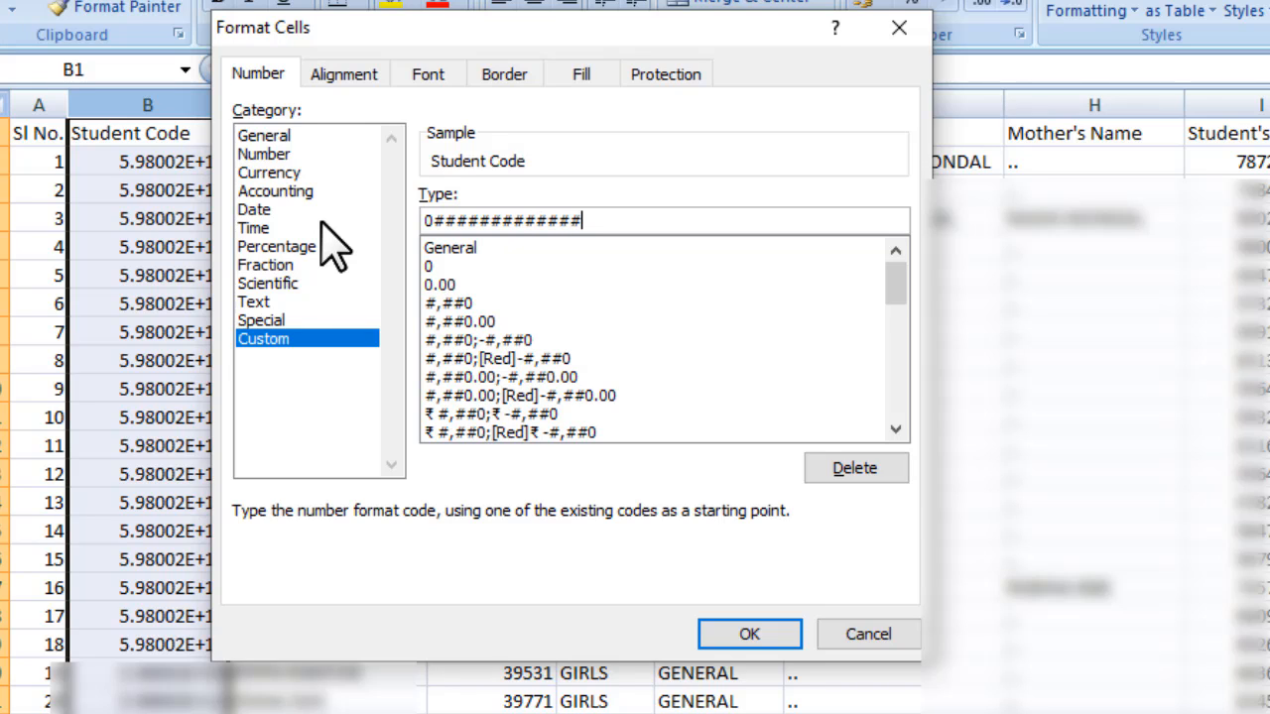
left_click(759, 637)
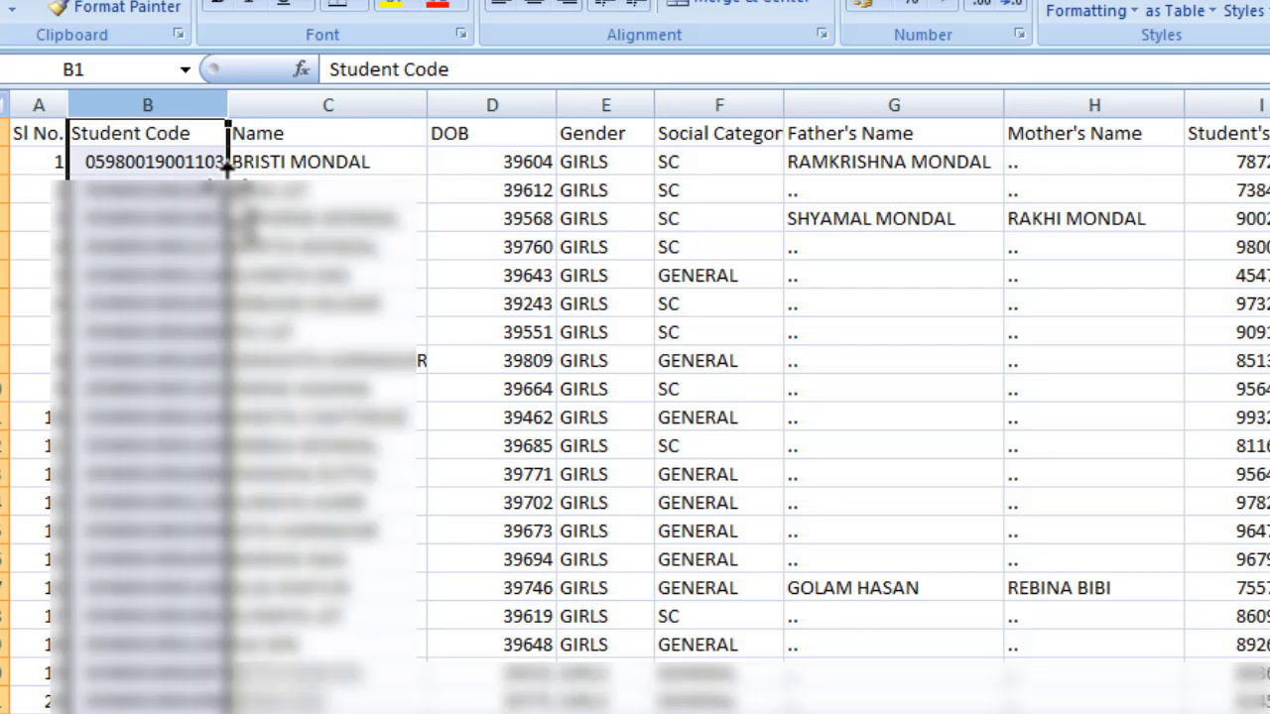
left_click(133, 161)
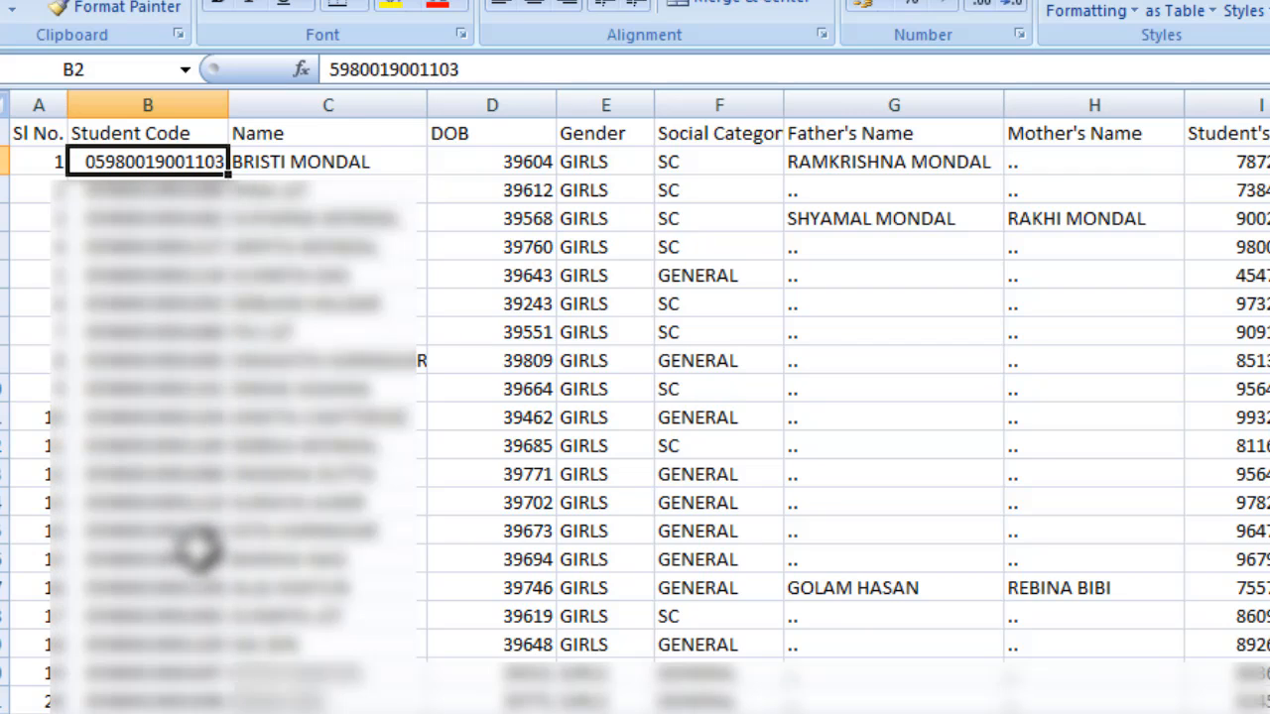
Format the entire DOB column as a date of the type 14-03-2001 without an asterisk, with the English (India) locale
left_click(523, 92)
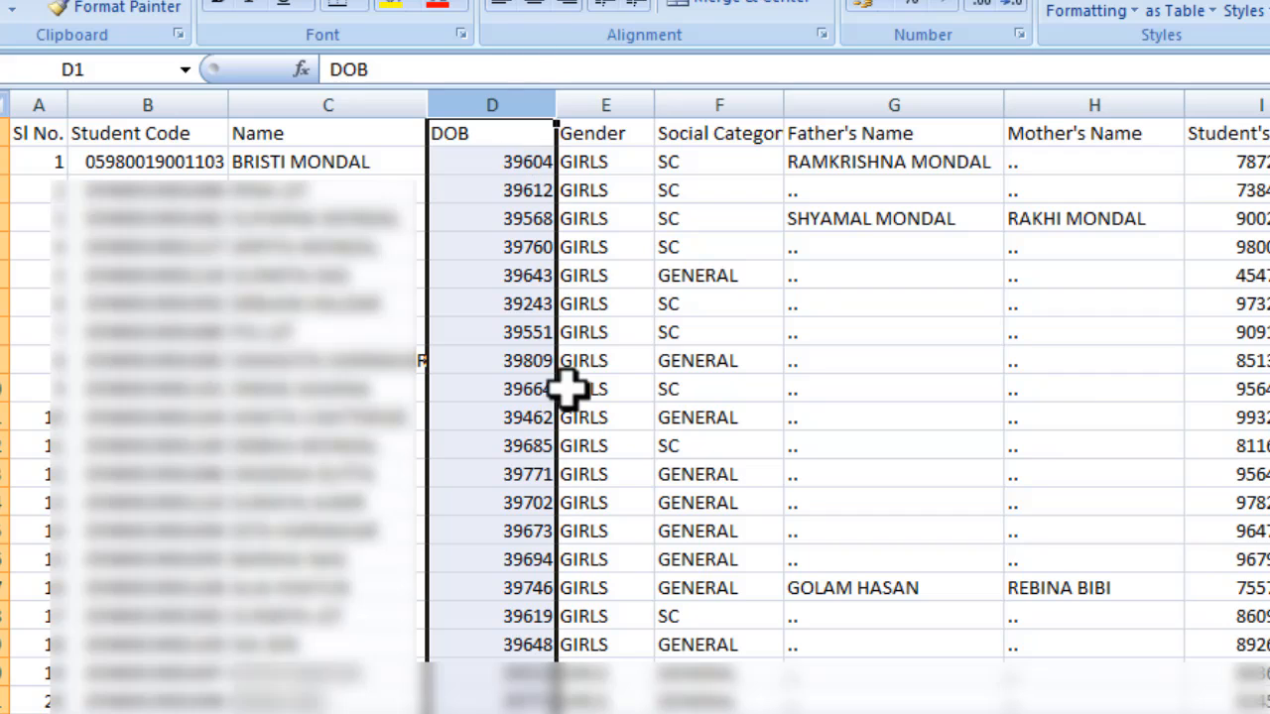
right_click(527, 91)
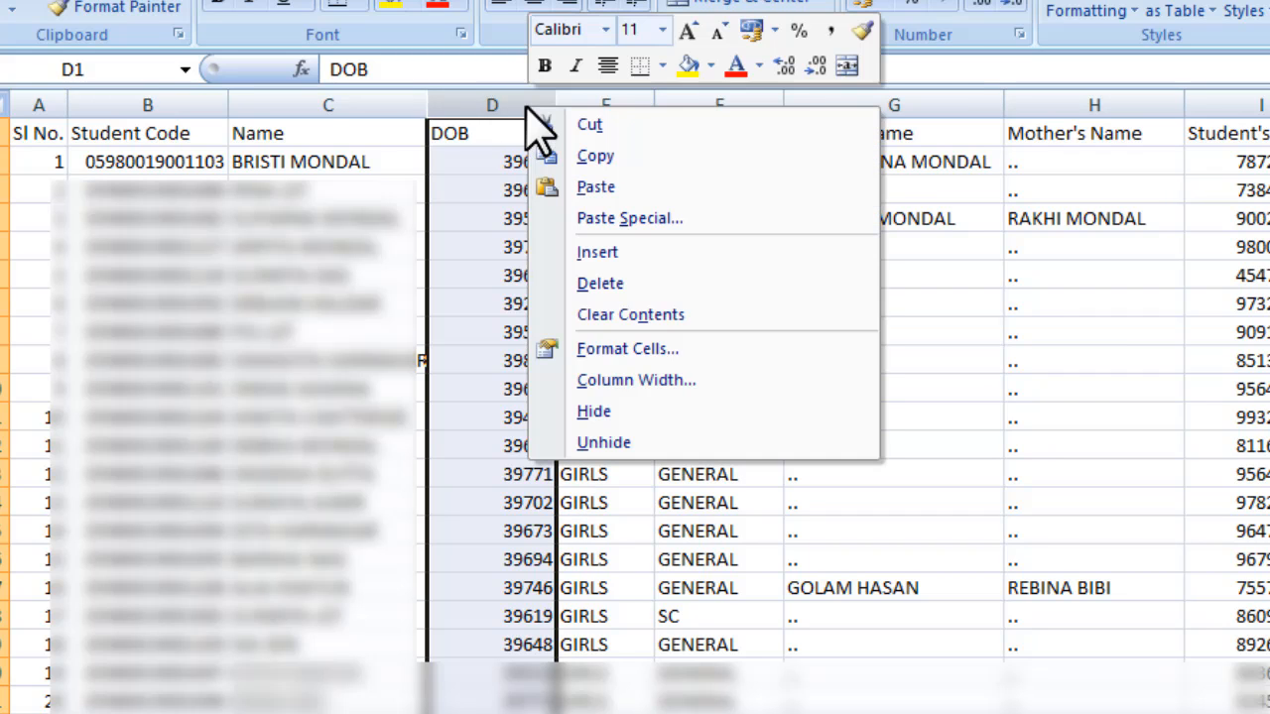
left_click(597, 349)
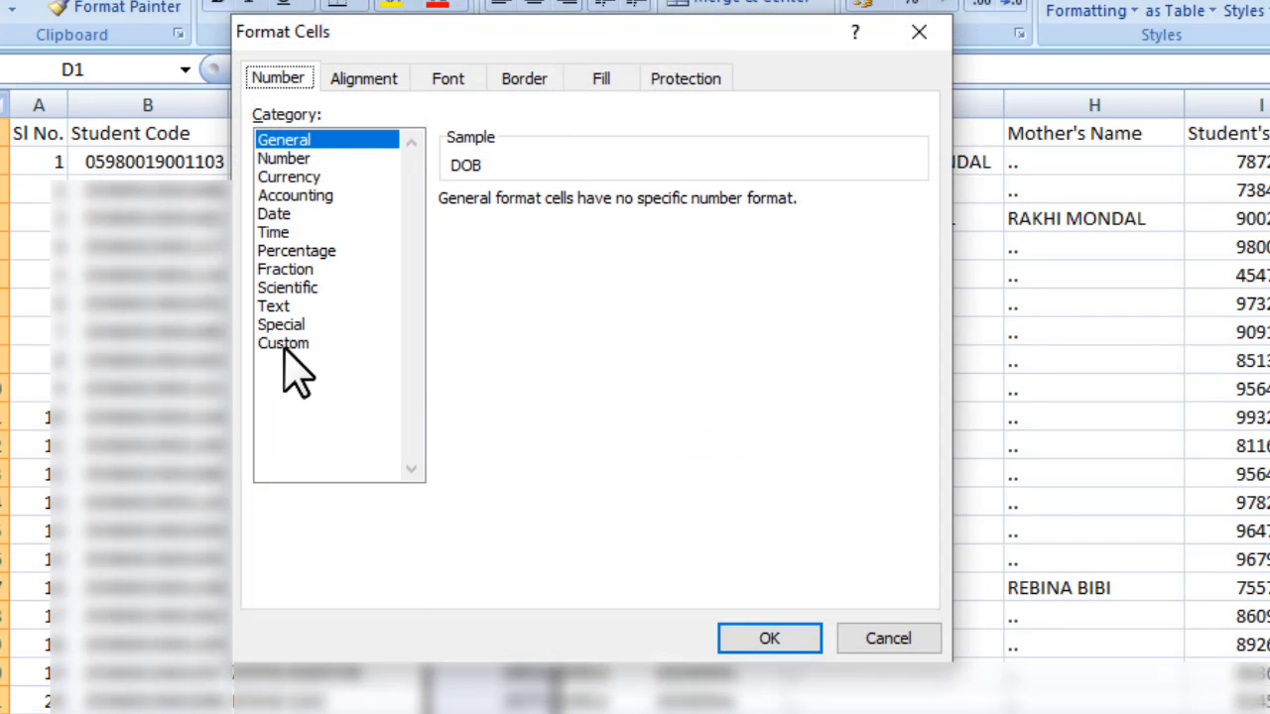
left_click(275, 216)
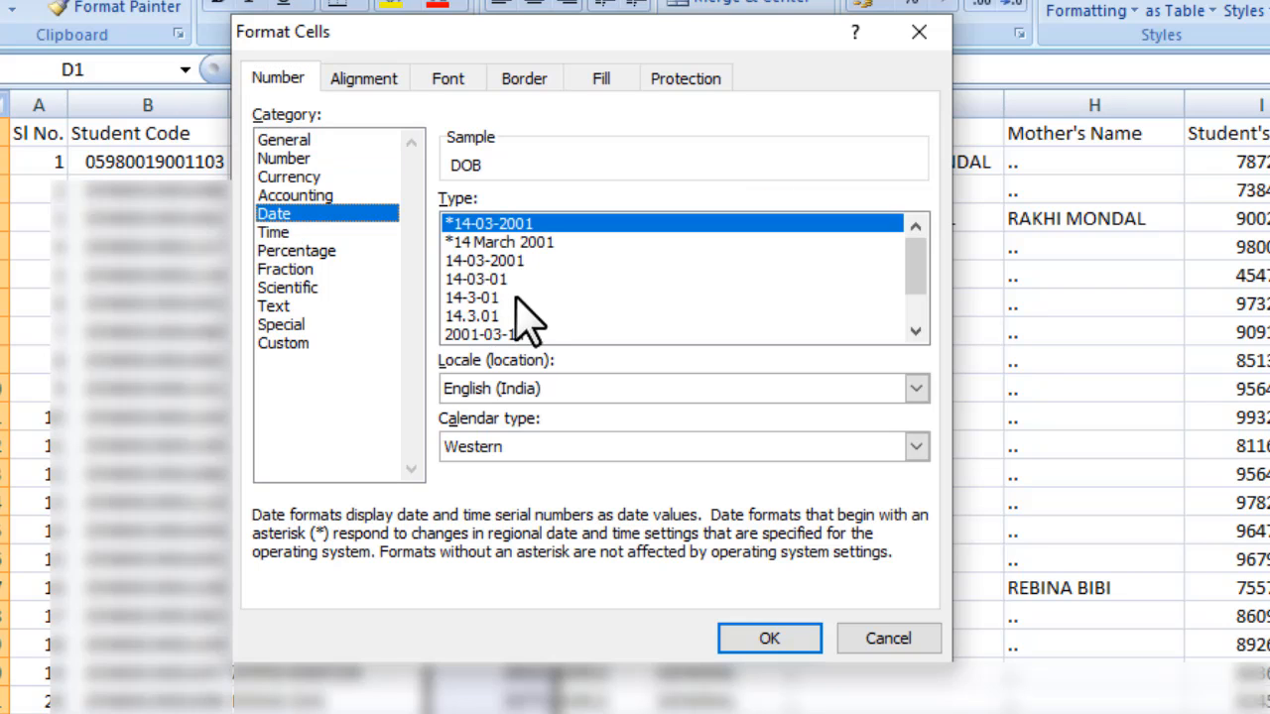
left_click(478, 261)
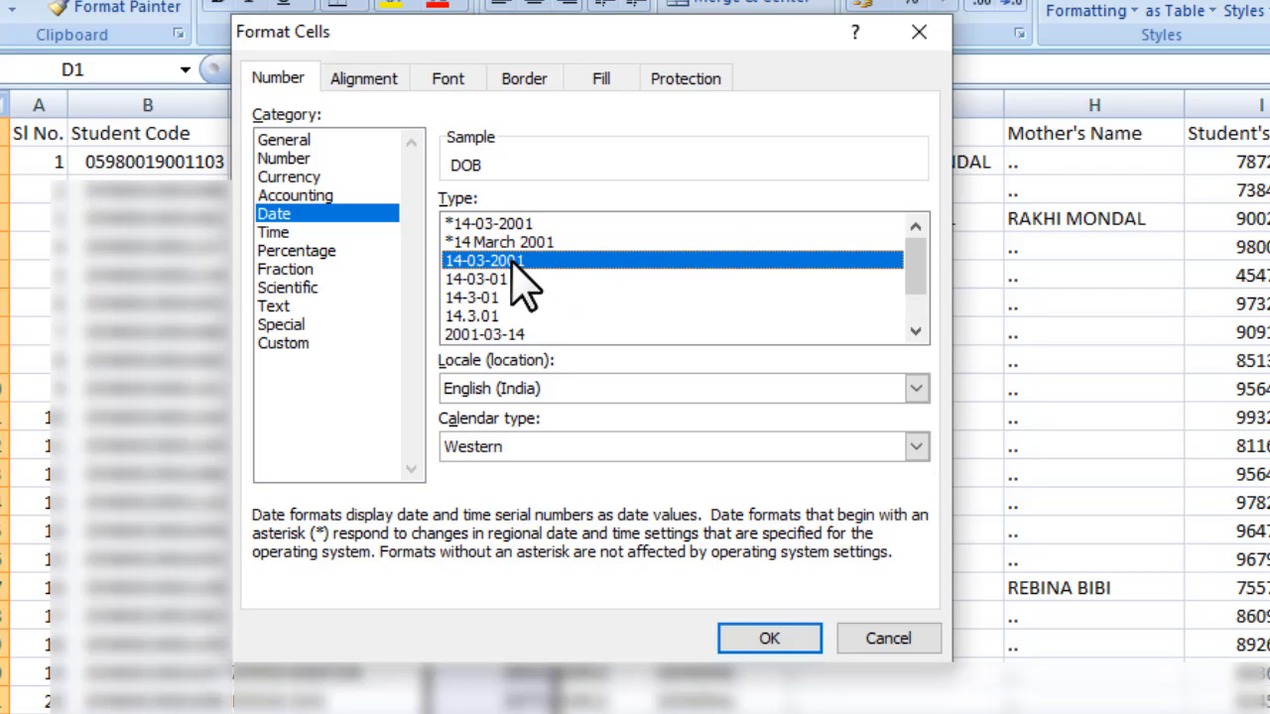
left_click(771, 640)
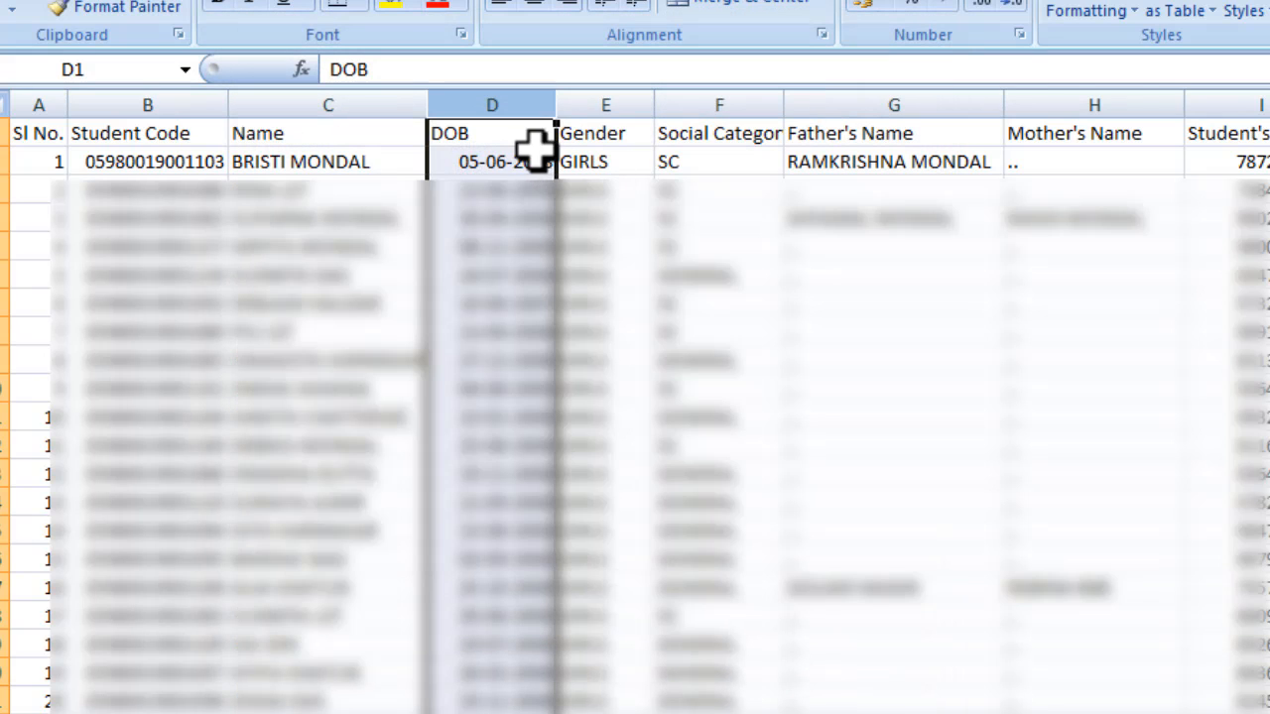
left_click(674, 446)
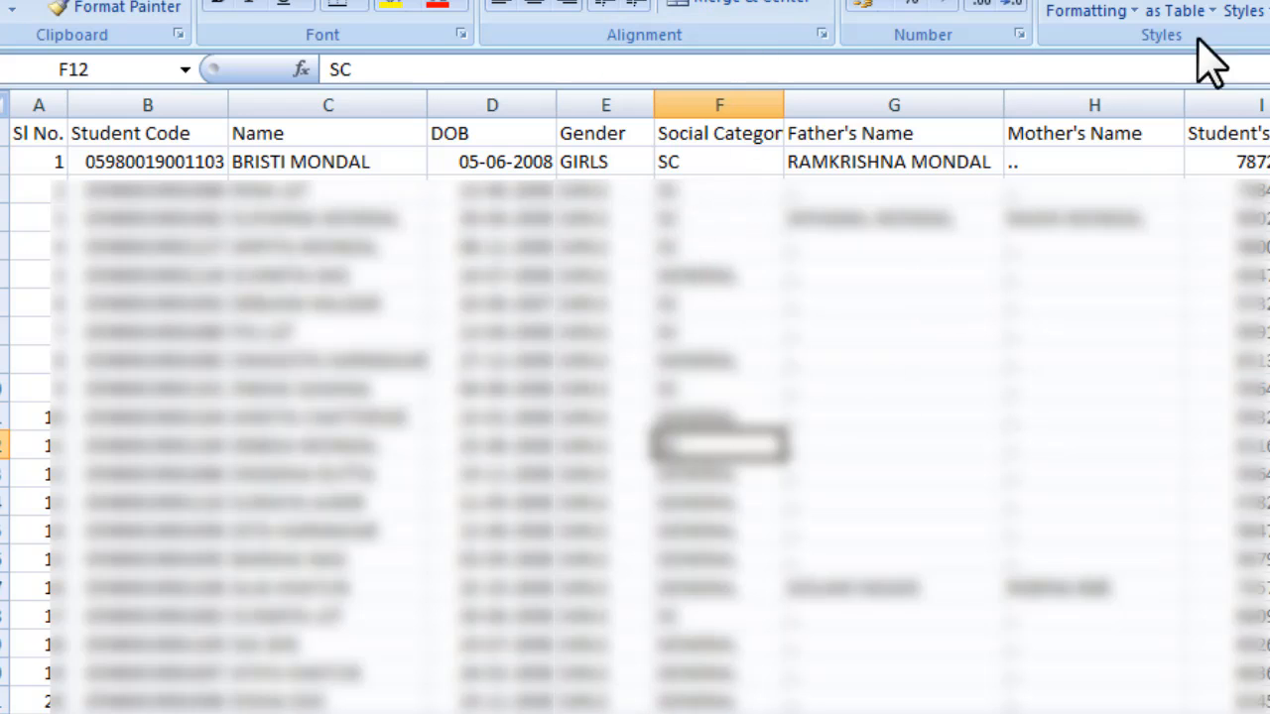
scroll(635, 397, "right", 3)
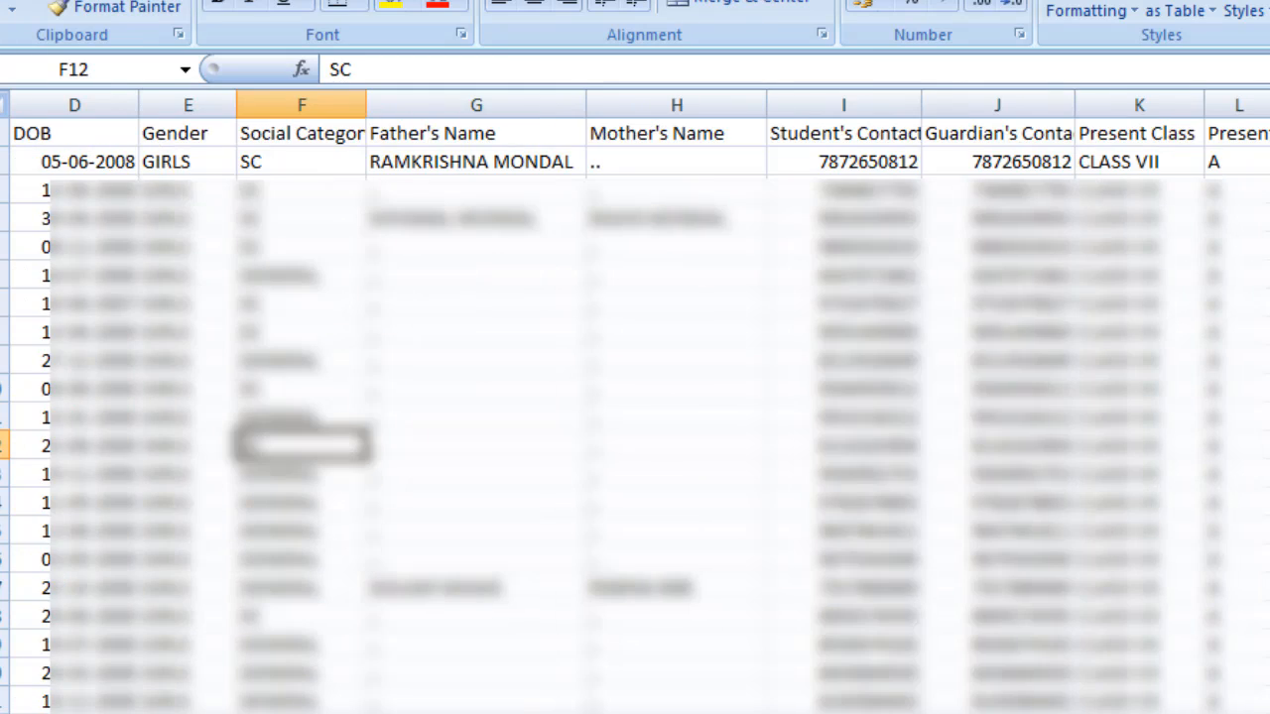
scroll(809, 587, "left", 3)
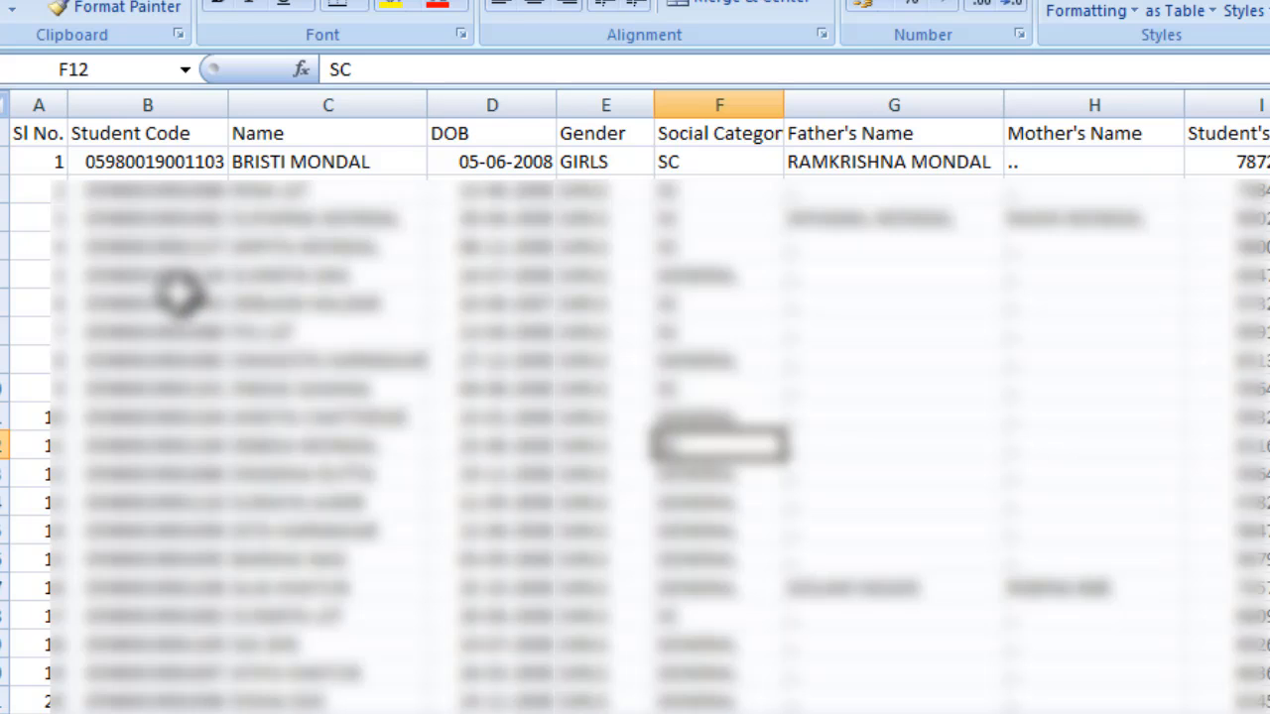
scroll(645, 397, "right", 3)
scroll(645, 396, "left", 3)
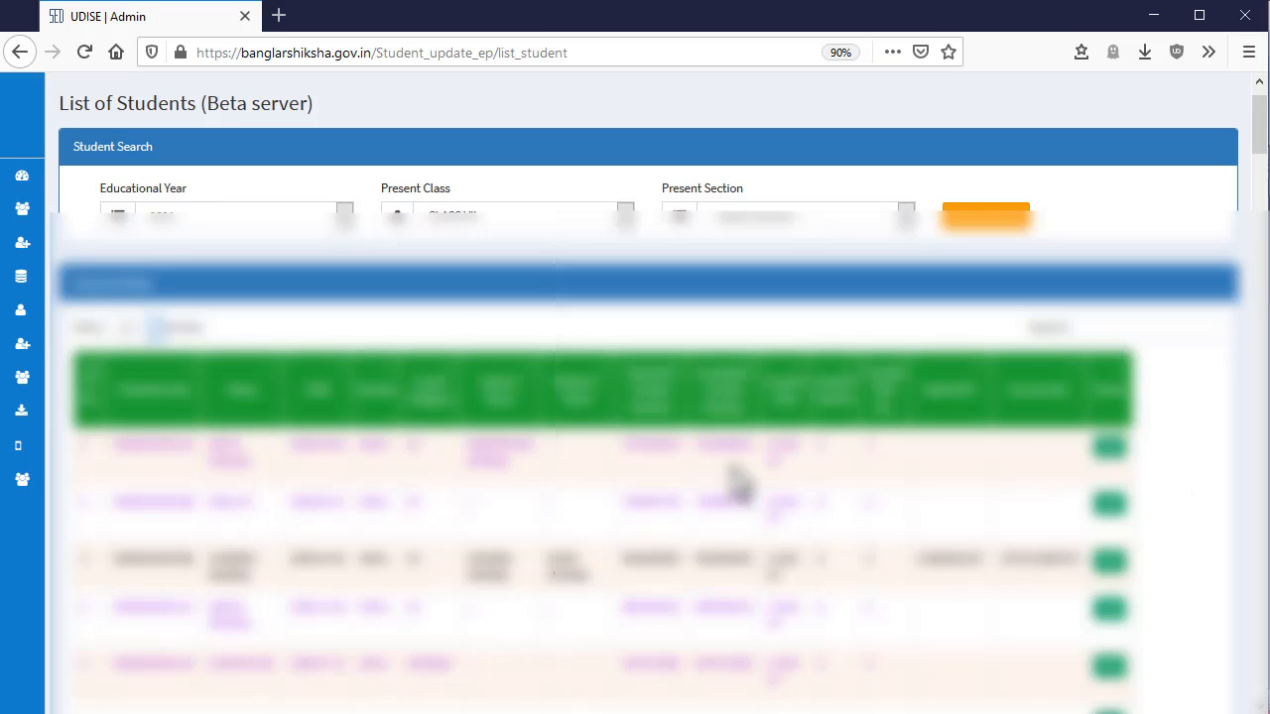
Switch to Firefox and view the student list page in print preview, closing the preview without printing
scroll(734, 482, "down", 3)
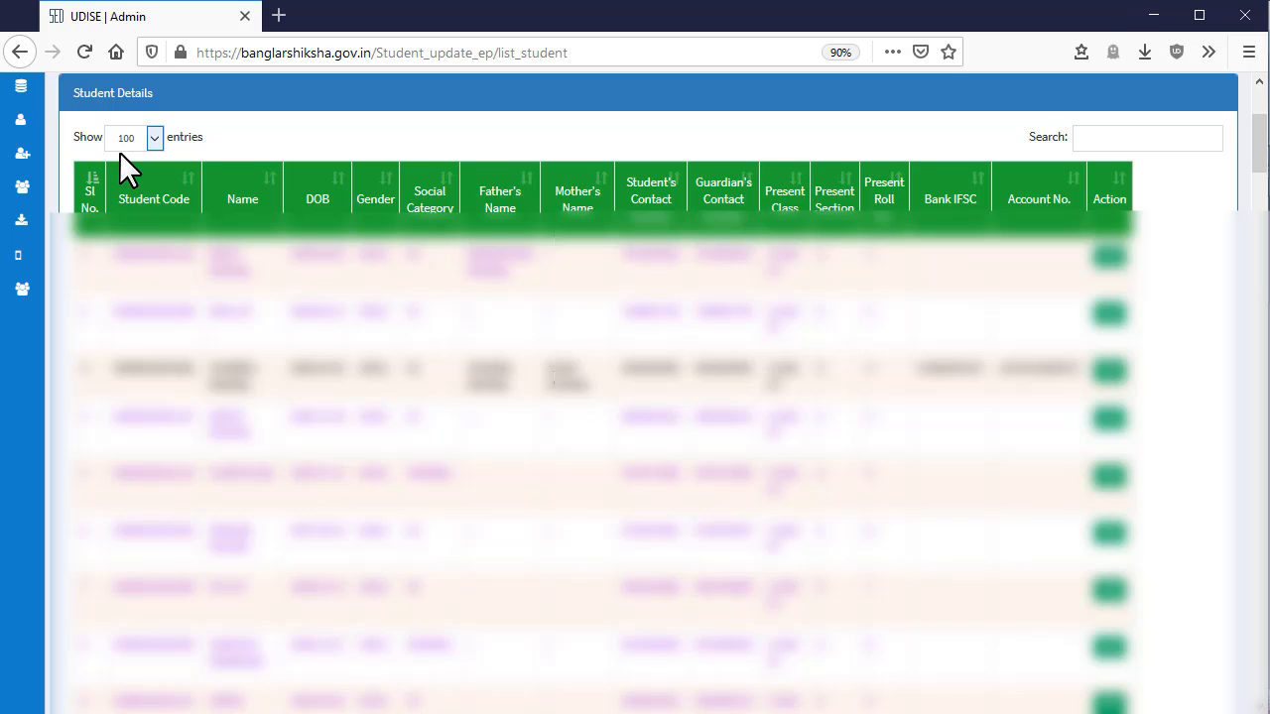
left_click(1249, 51)
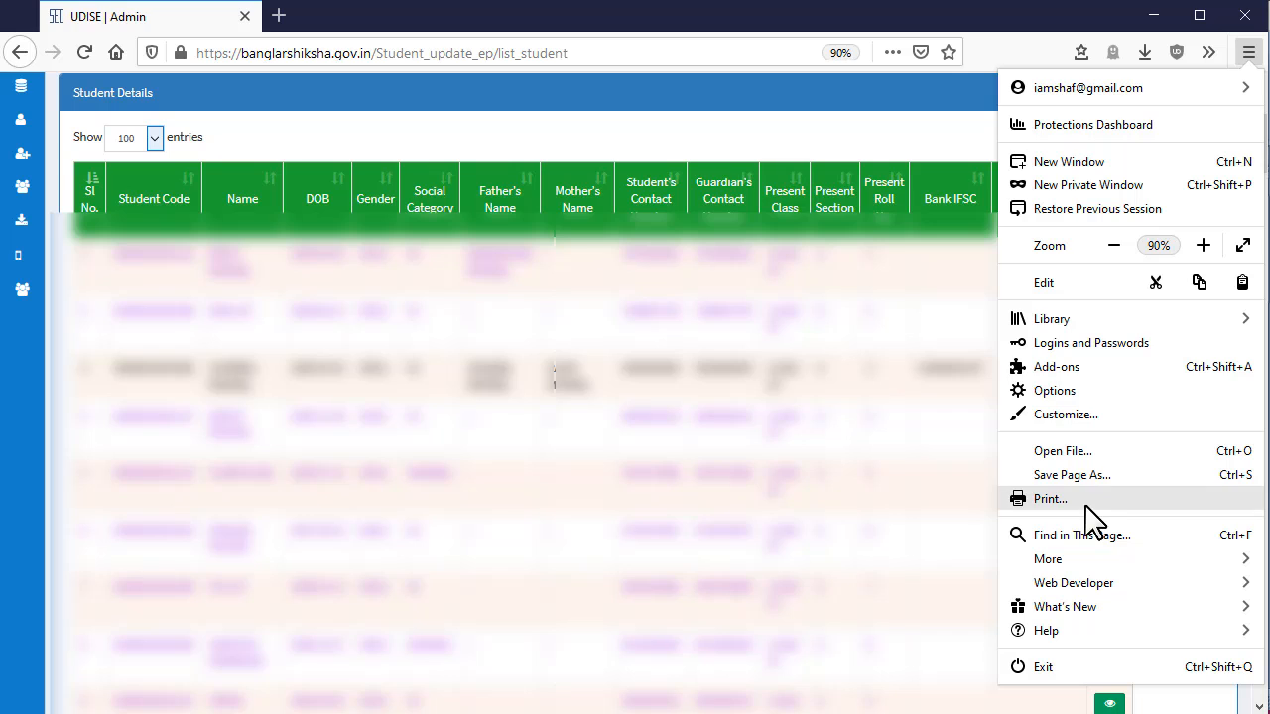
left_click(1114, 462)
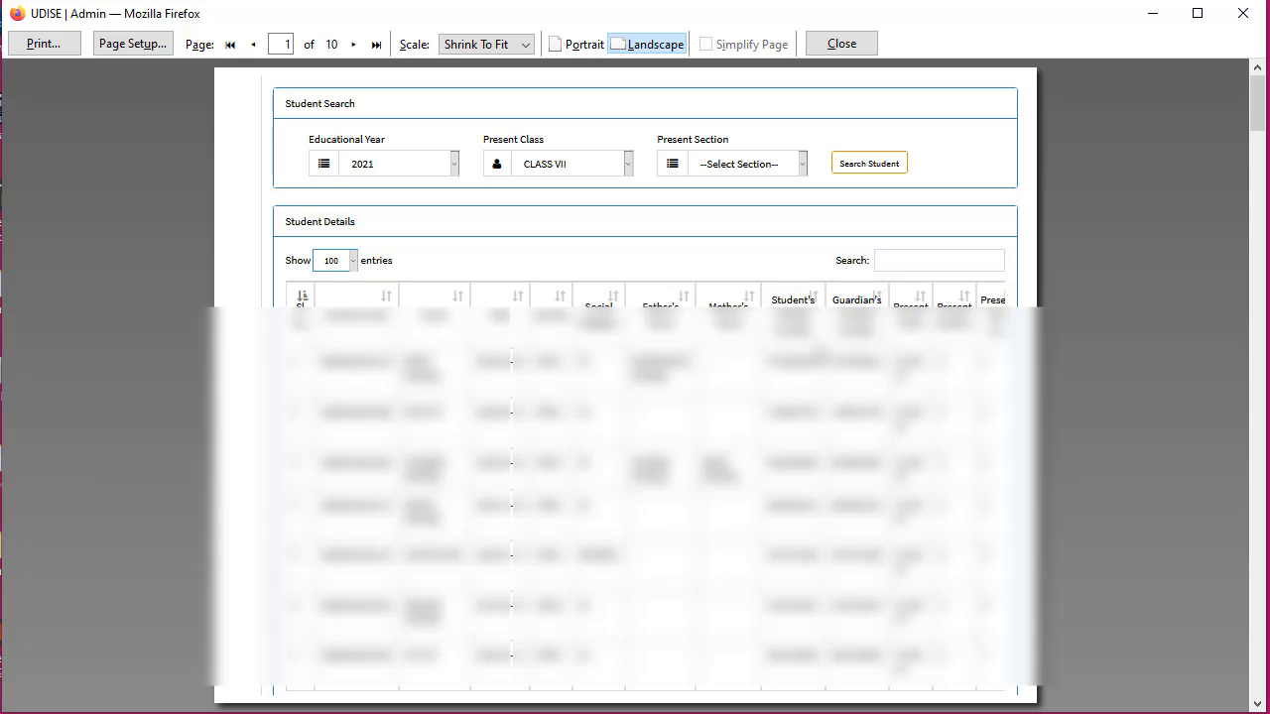
left_click(841, 44)
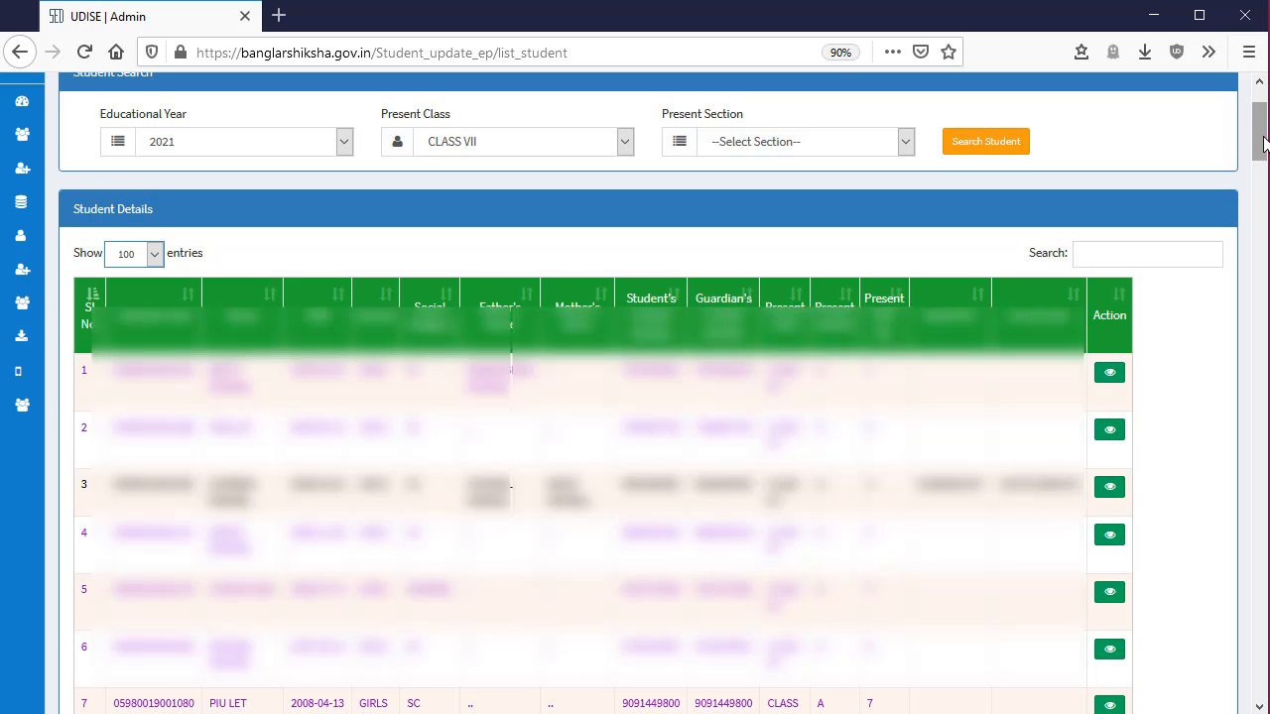
Go to page 2 of the student list and copy the table rows with serial numbers 101 to 200
left_click_drag(1265, 129, 1260, 655)
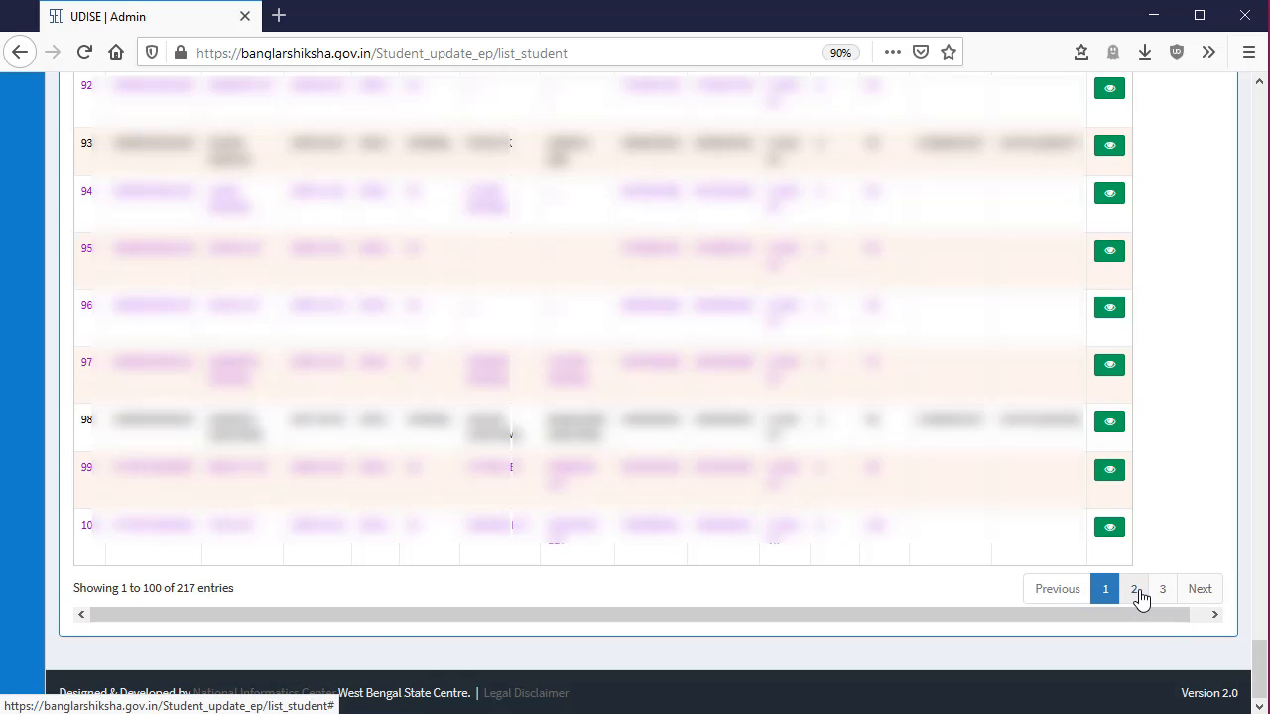
left_click(1136, 592)
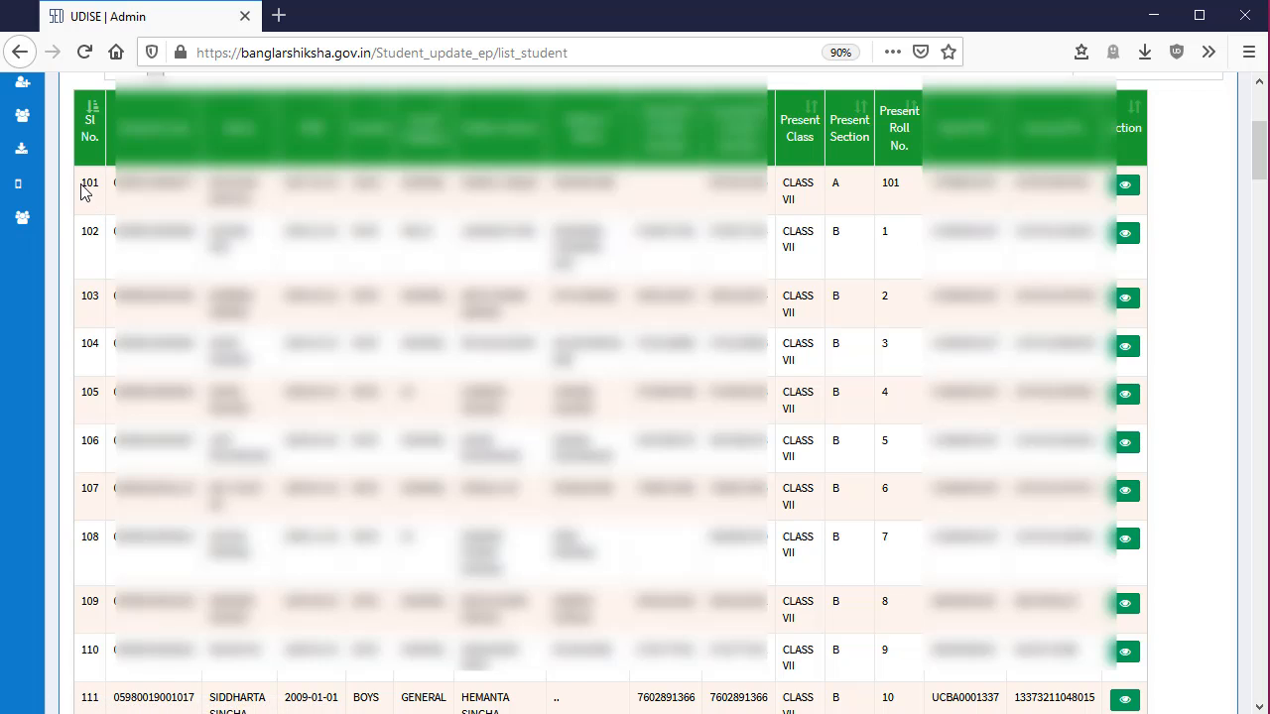
left_click_drag(83, 183, 1095, 245)
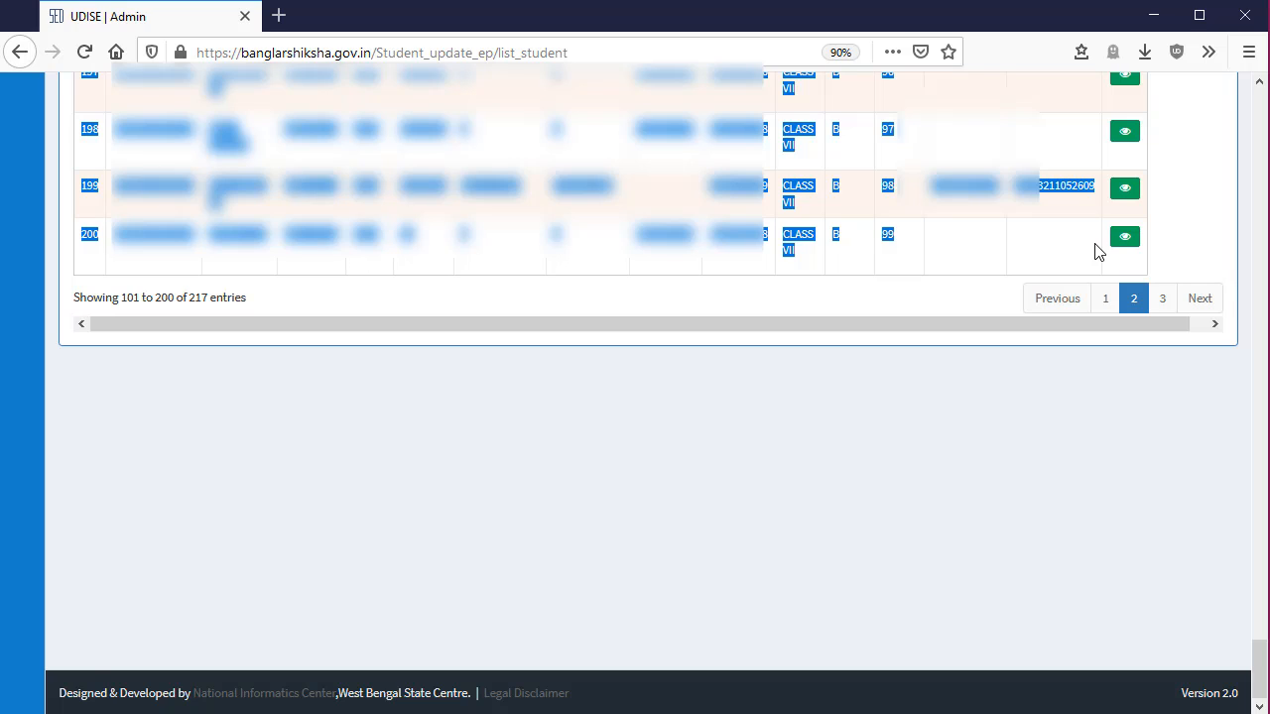
right_click(1062, 190)
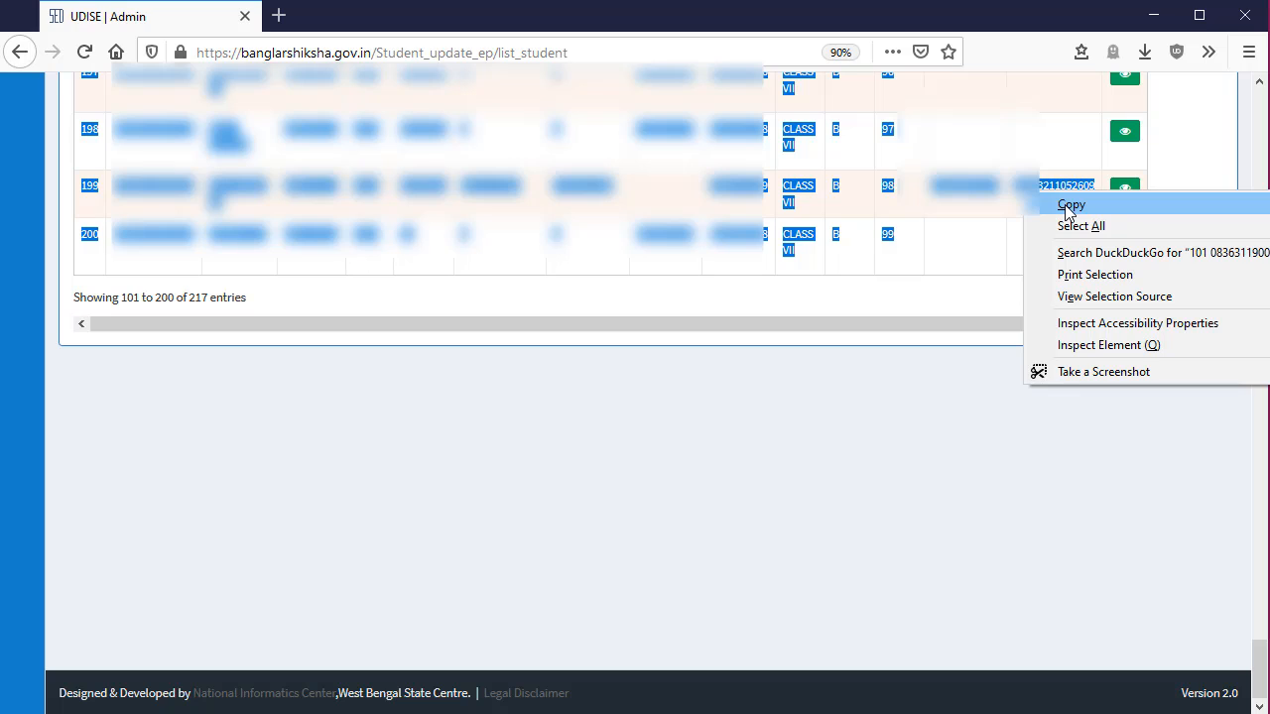
left_click(1067, 207)
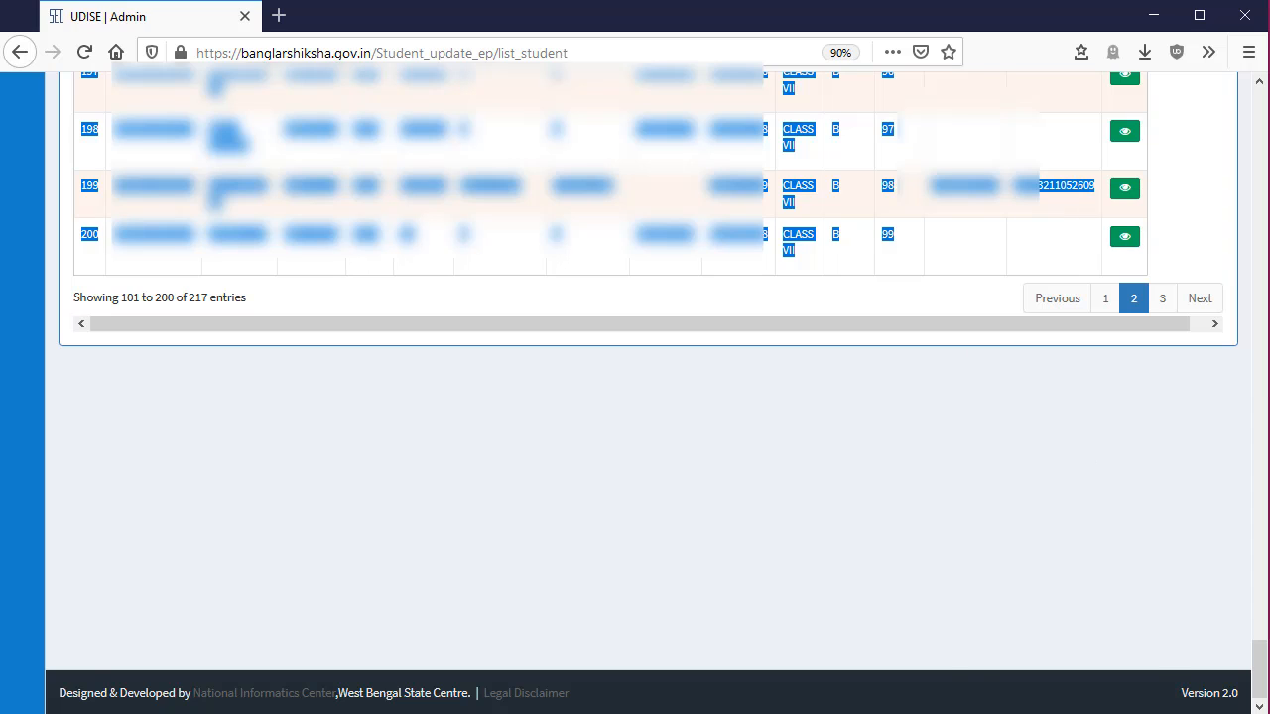
Switch to the Excel workbook and paste the copied student rows below the existing data, starting at cell A102
left_click(1066, 645)
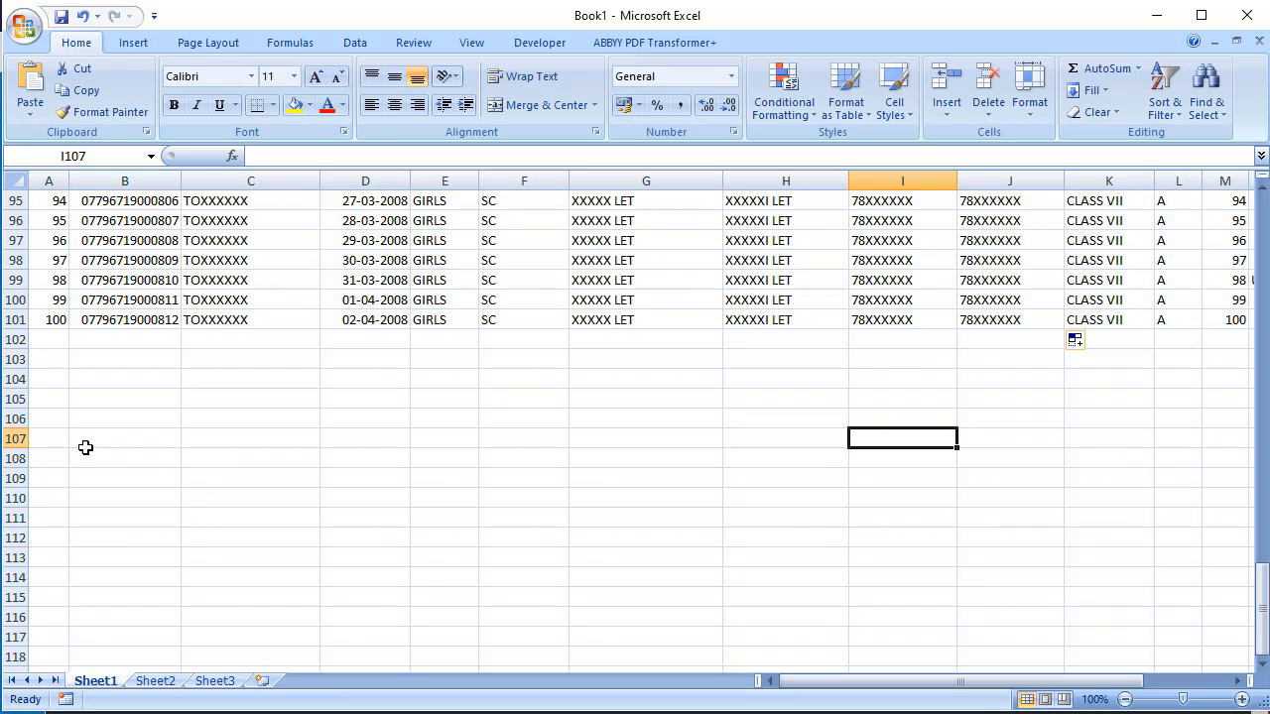
left_click(54, 341)
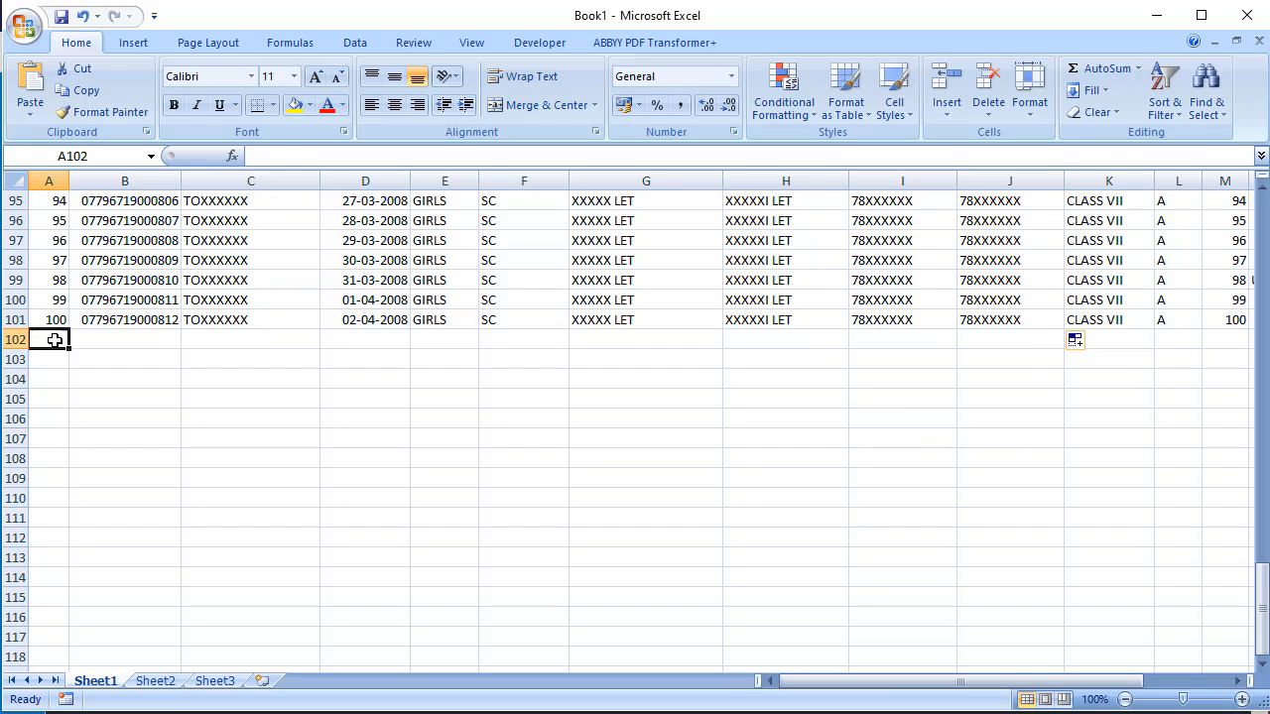
right_click(54, 340)
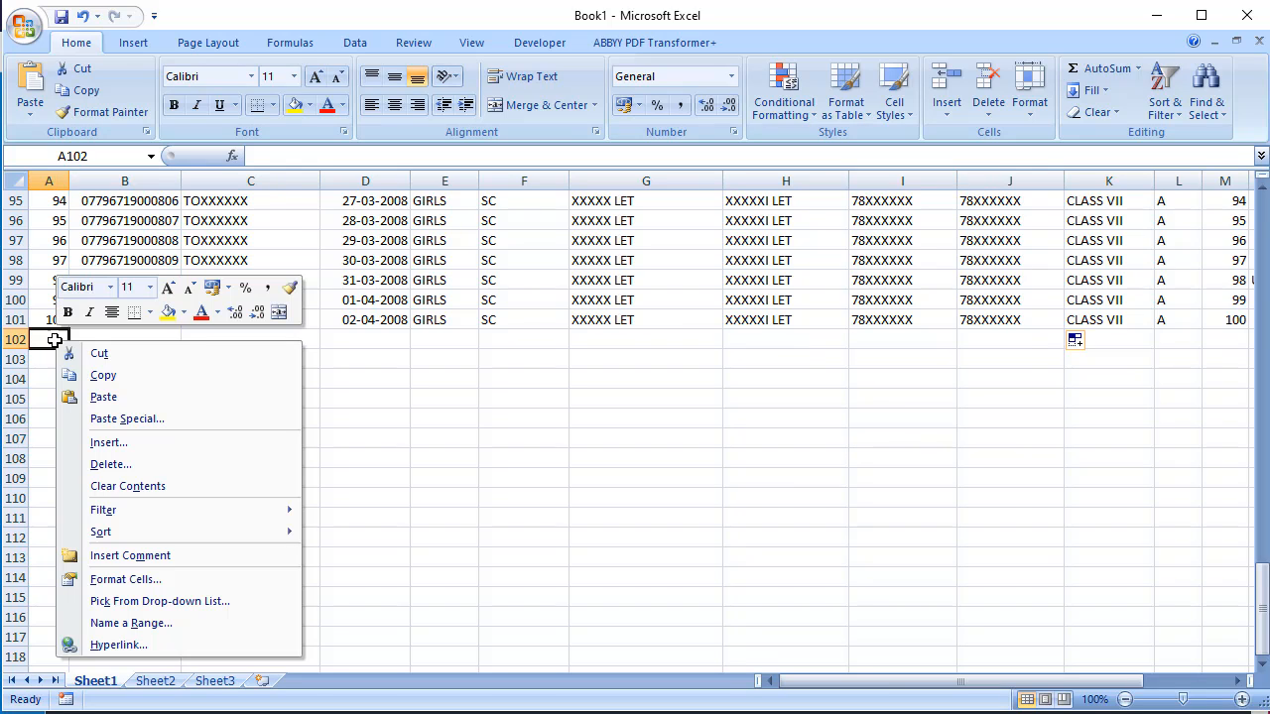
left_click(104, 398)
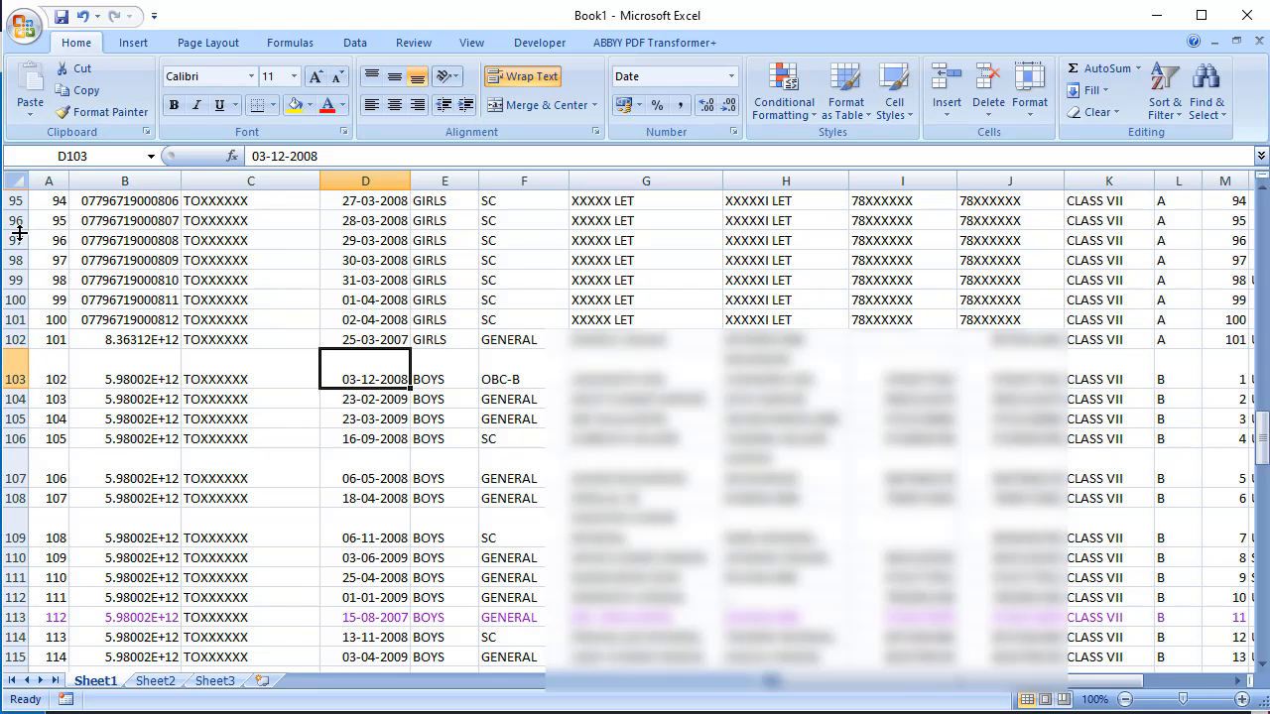
Copy the formatting of row 101 onto the newly pasted student rows from row 102 downward with Format Painter
left_click(17, 319)
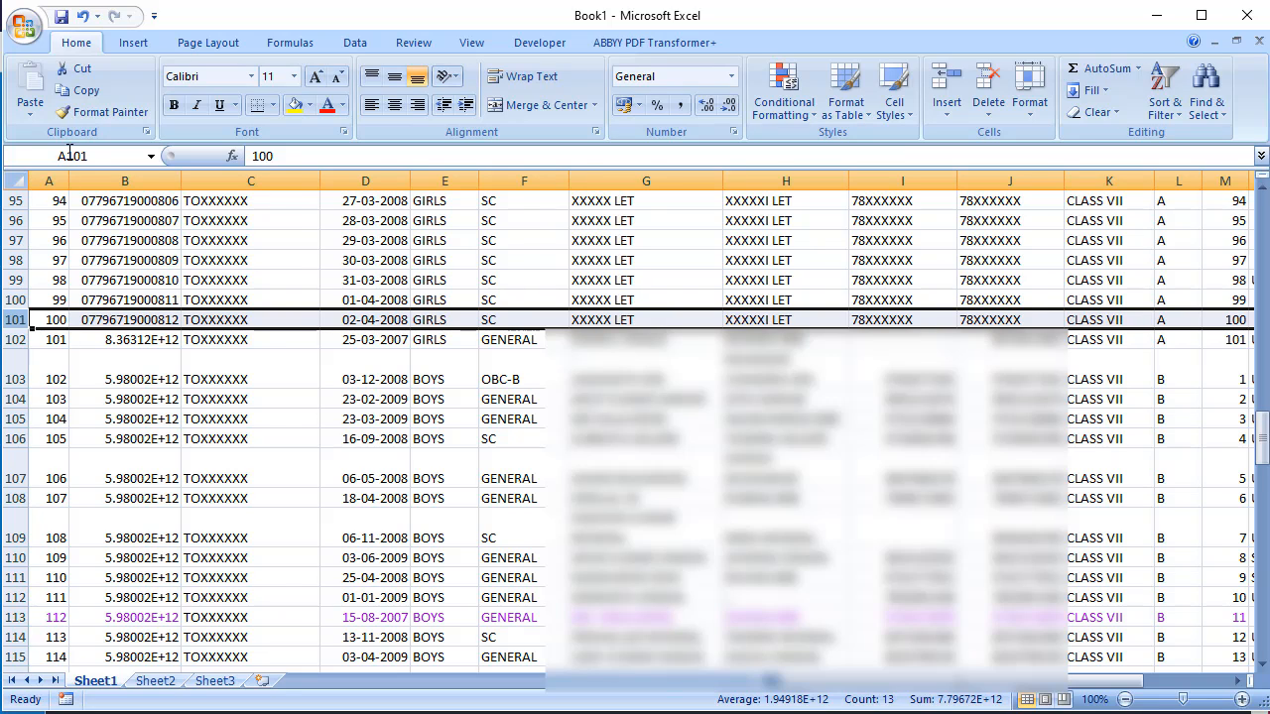
left_click(109, 117)
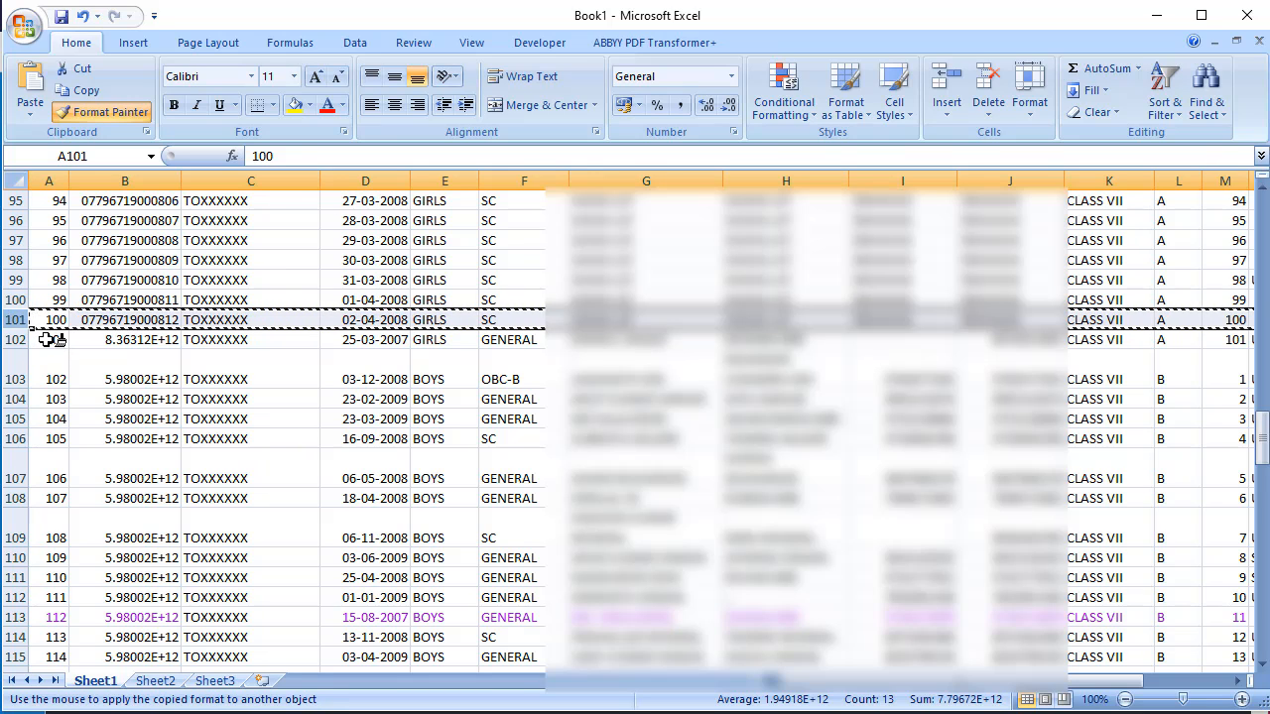
mouse_move(45, 341)
left_mouse_down()
mouse_move(493, 426)
mouse_move(969, 560)
mouse_move(1251, 595)
mouse_move(1241, 645)
mouse_move(1228, 548)
mouse_move(1191, 645)
mouse_move(1141, 652)
mouse_move(1134, 584)
mouse_move(1134, 599)
left_mouse_up()
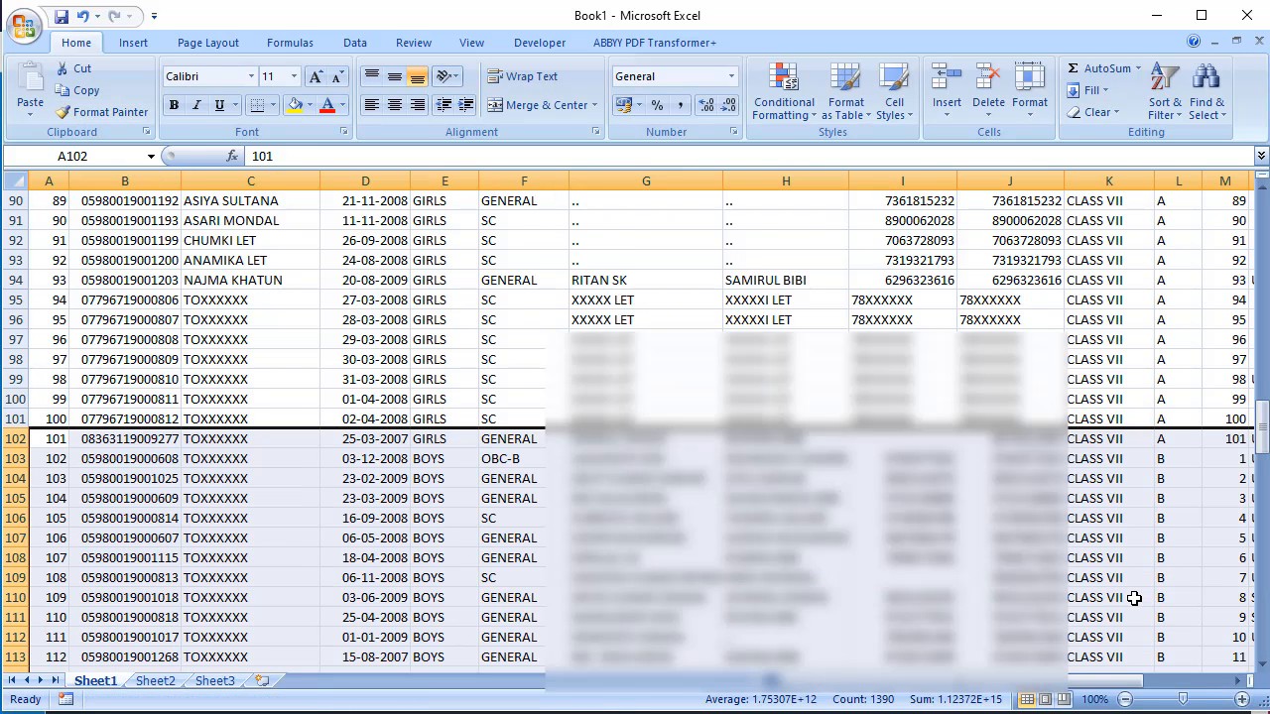
scroll(1131, 595, "down", 2)
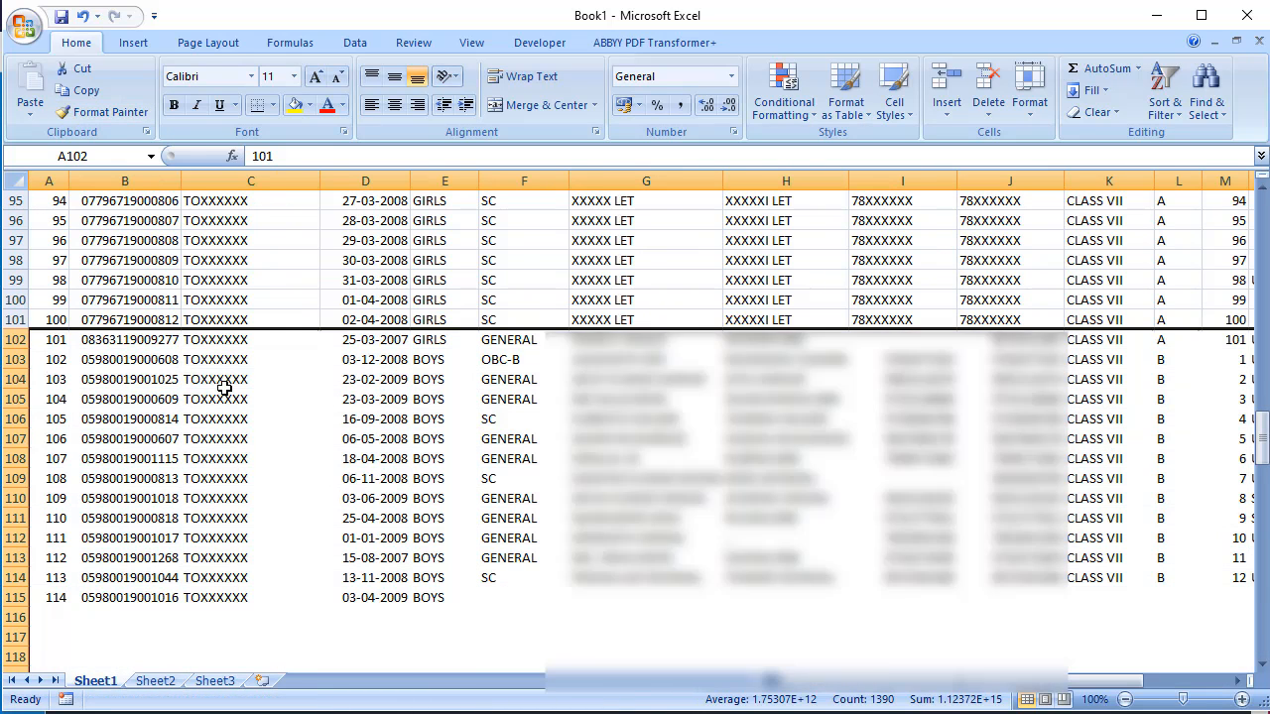
left_click(224, 390)
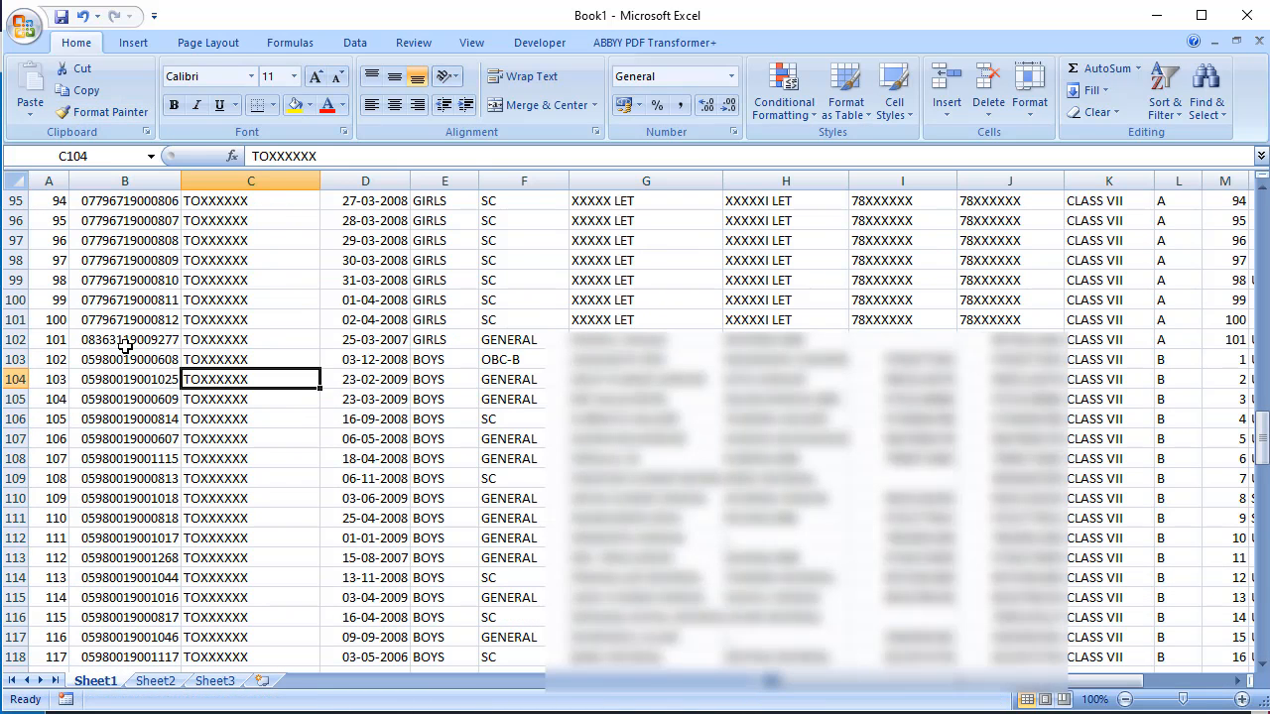